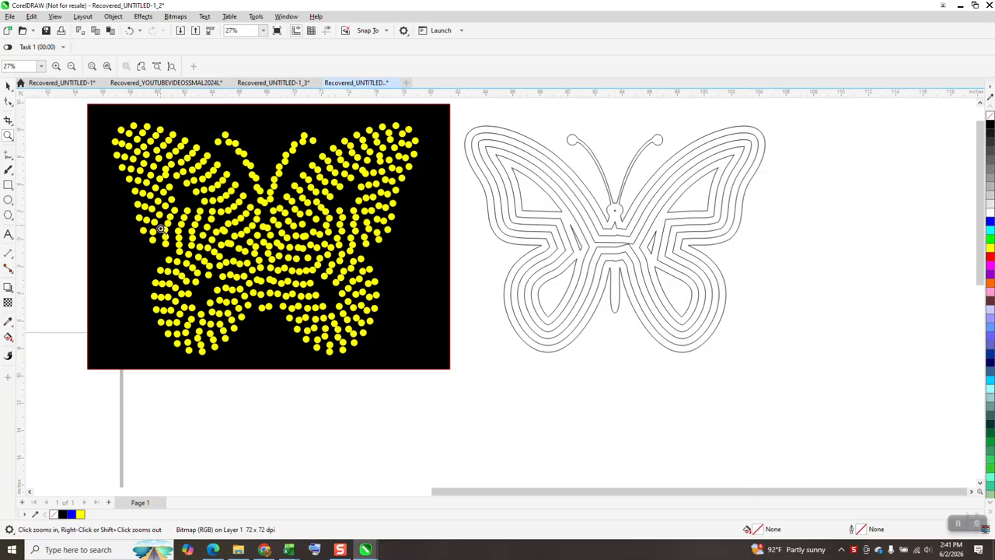
- Trace the black butterfly bitmap with Outline Trace using the Clipart preset
left_click_drag(577, 198, 688, 286)
scroll(492, 250, "down", 3)
scroll(491, 250, "down", 4)
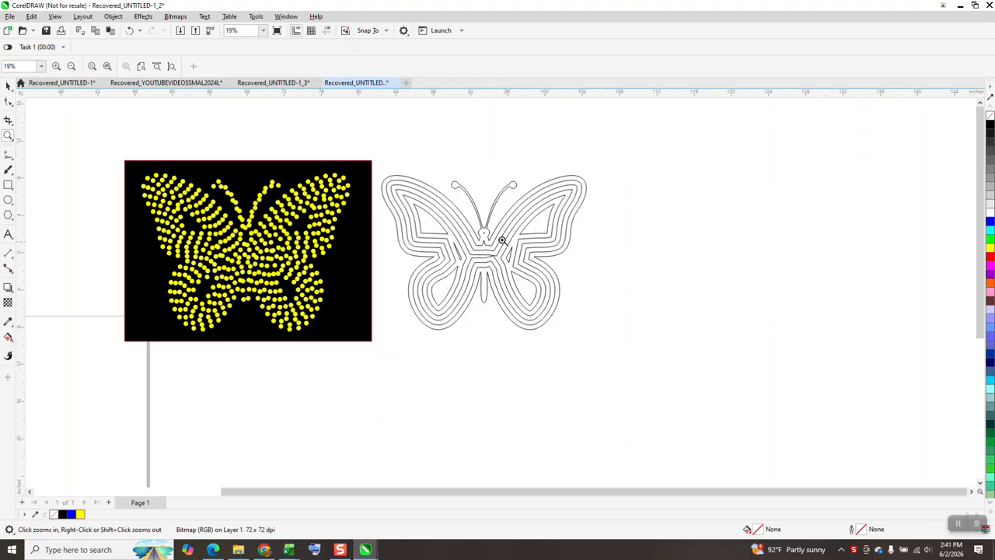
scroll(573, 216, "down", 3)
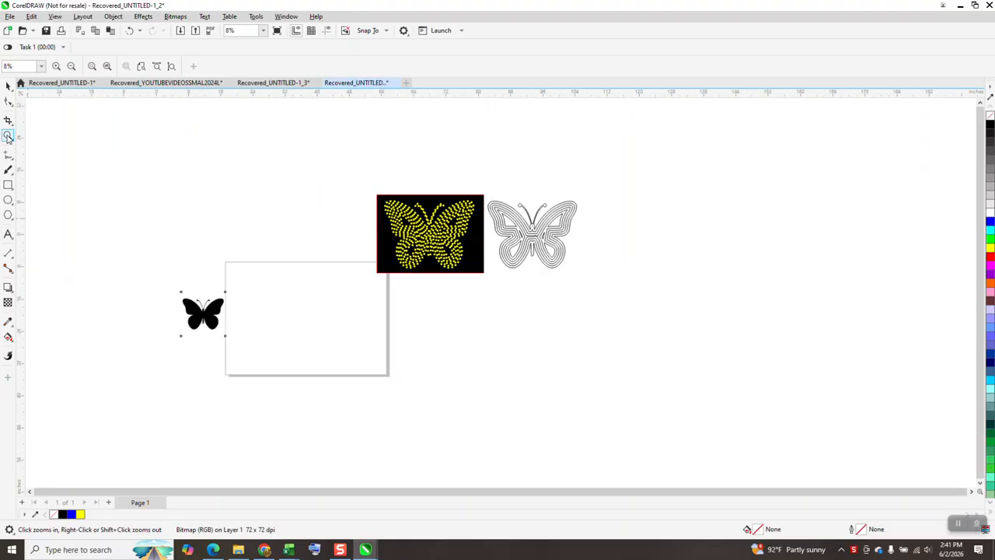
left_click_drag(164, 269, 475, 411)
left_click(9, 85)
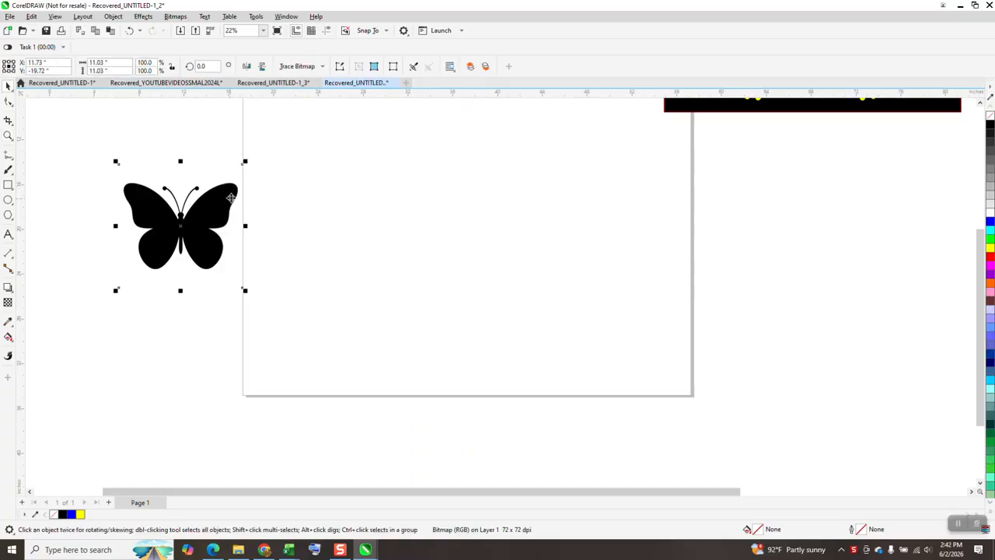
left_click(322, 69)
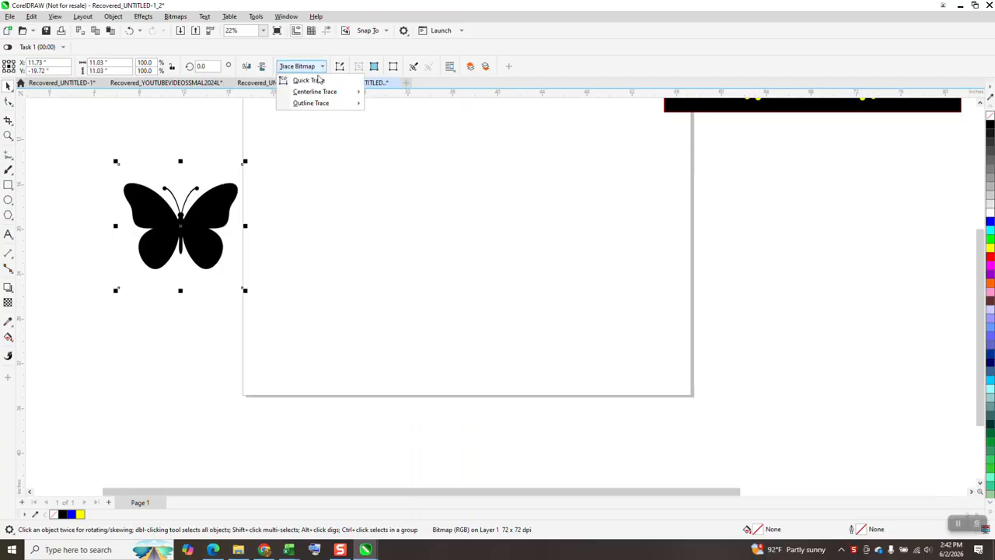
mouse_move(311, 106)
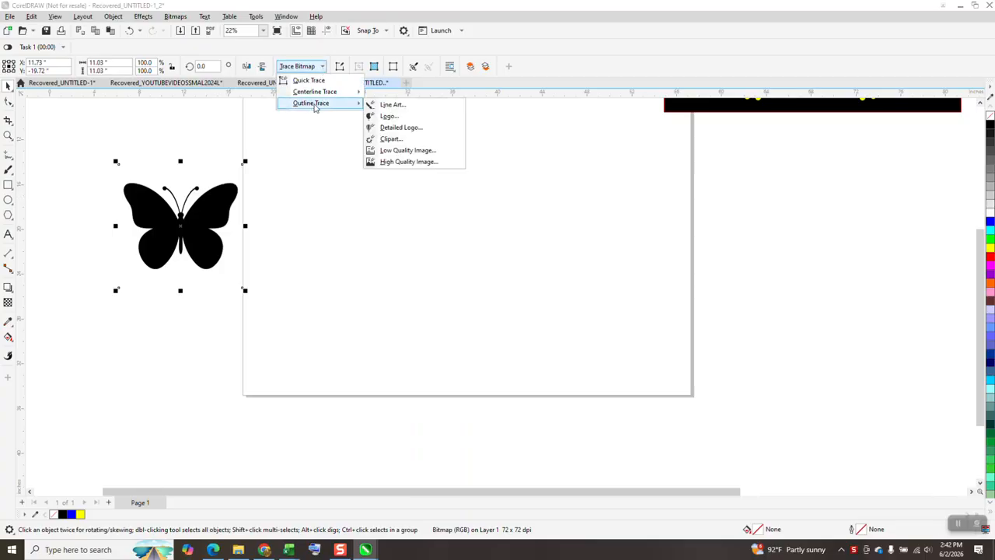
left_click(386, 139)
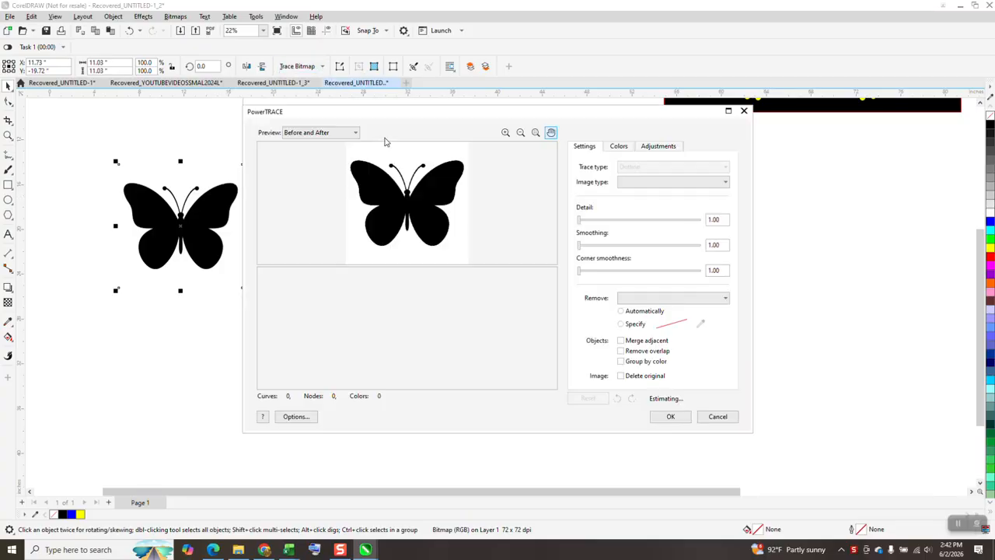
left_click(666, 418)
- Move the traced butterfly off the bitmap, remove its fill, give it a black hairline outline, and centre it on the page
left_click_drag(207, 234, 463, 261)
left_click(990, 118)
right_click(990, 122)
key("p")
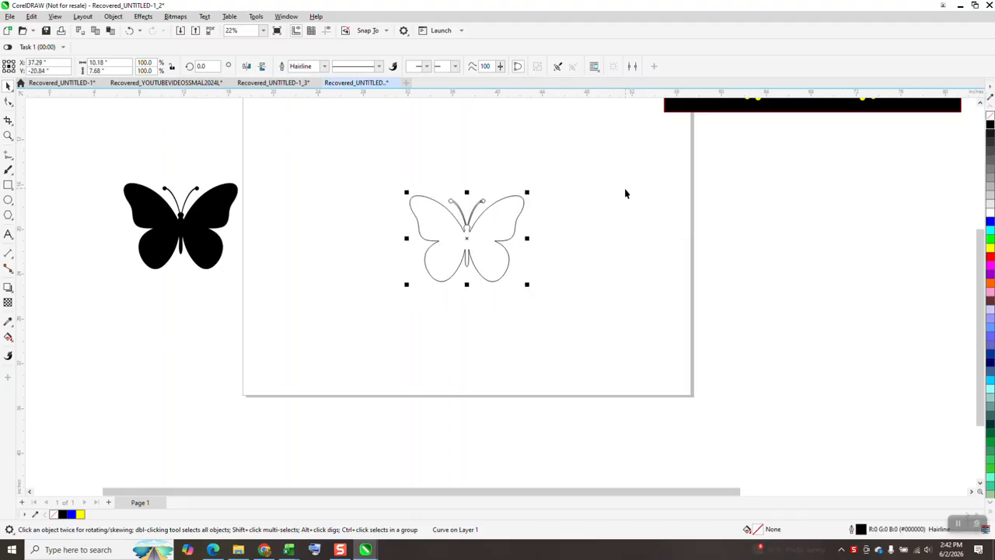
- Open the Contour effect settings and enlarge the butterfly outline proportionally from its centre to about 25.56 by 19.27 inches
left_click(143, 18)
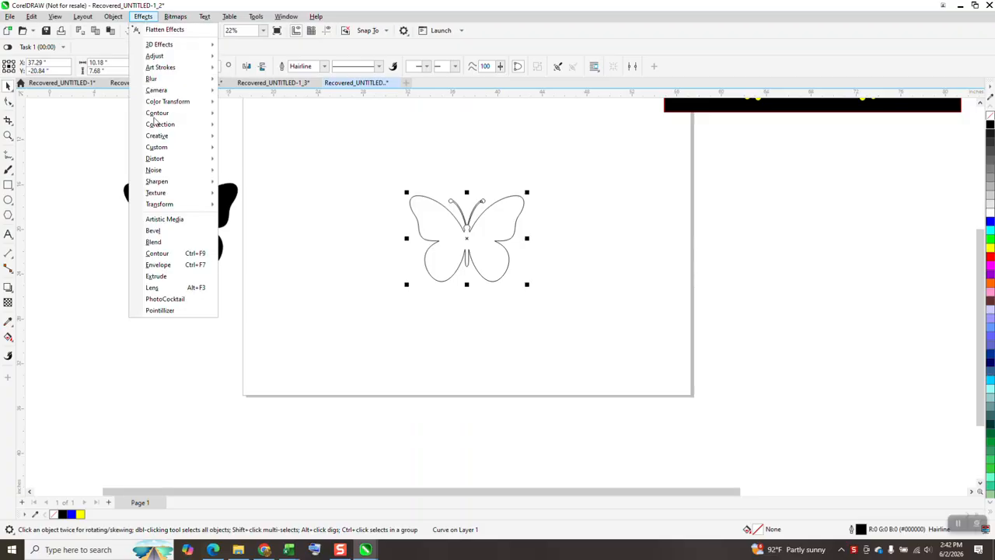
left_click(178, 249)
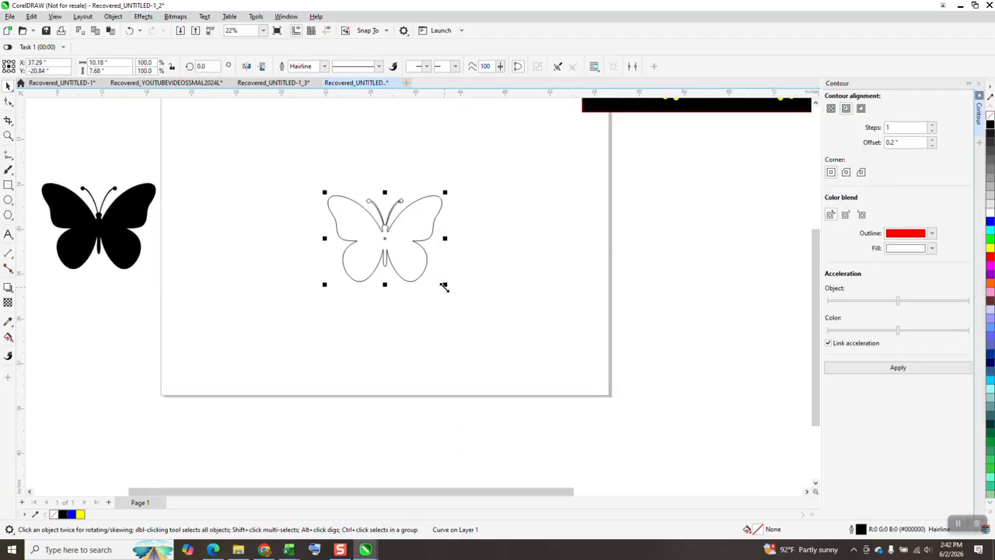
left_click_drag(445, 286, 532, 352)
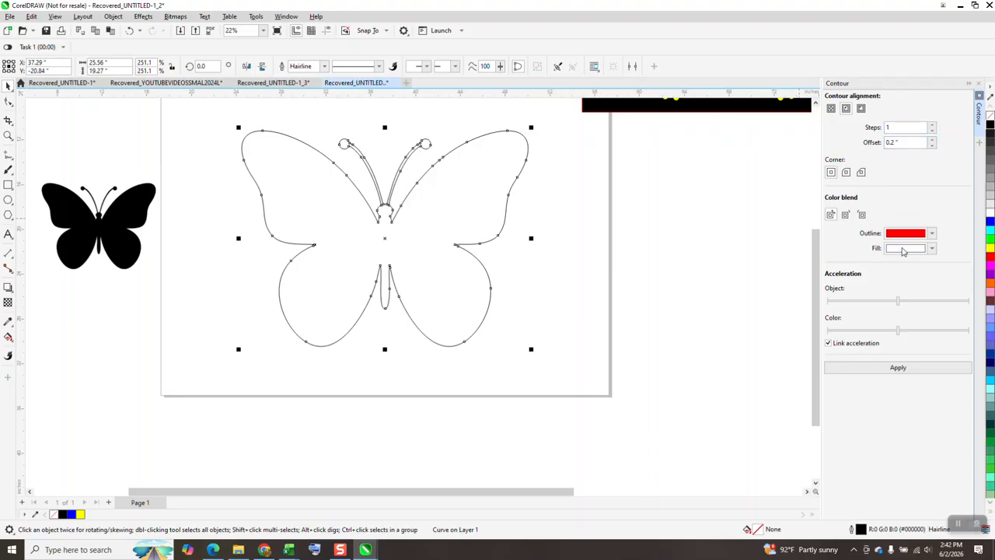
- Try a one-step inside contour with a 0.2 inch offset on the butterfly outline, undoing each attempt
left_click(898, 368)
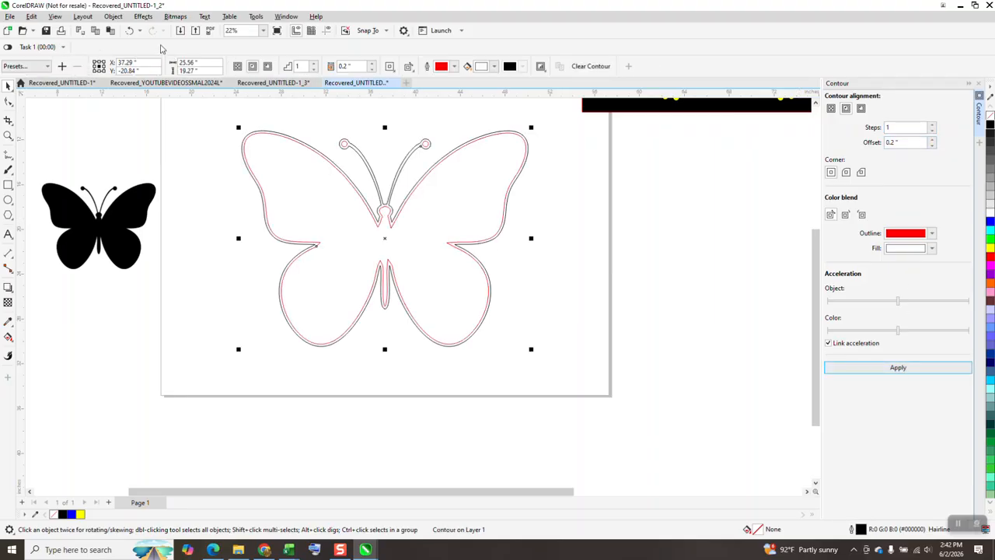
left_click(130, 32)
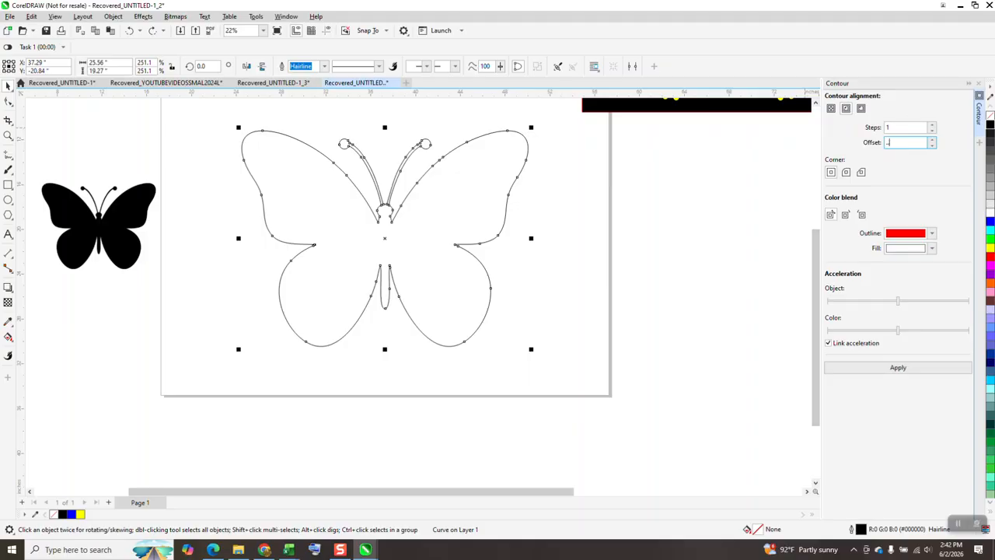
left_click(898, 367)
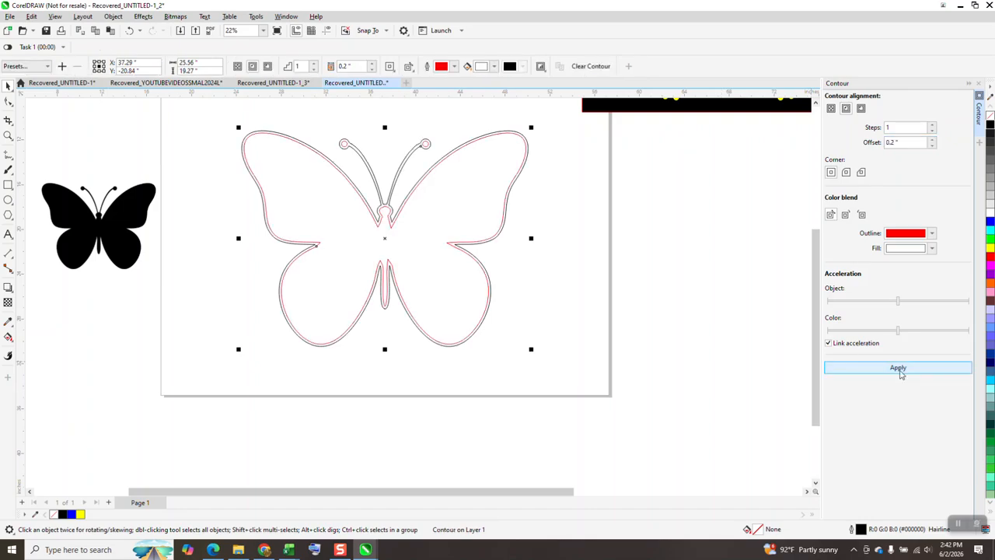
left_click(131, 31)
- Try a one-step inside contour with a 0.5 inch offset on the butterfly, then undo it
left_click_drag(900, 146, 851, 150)
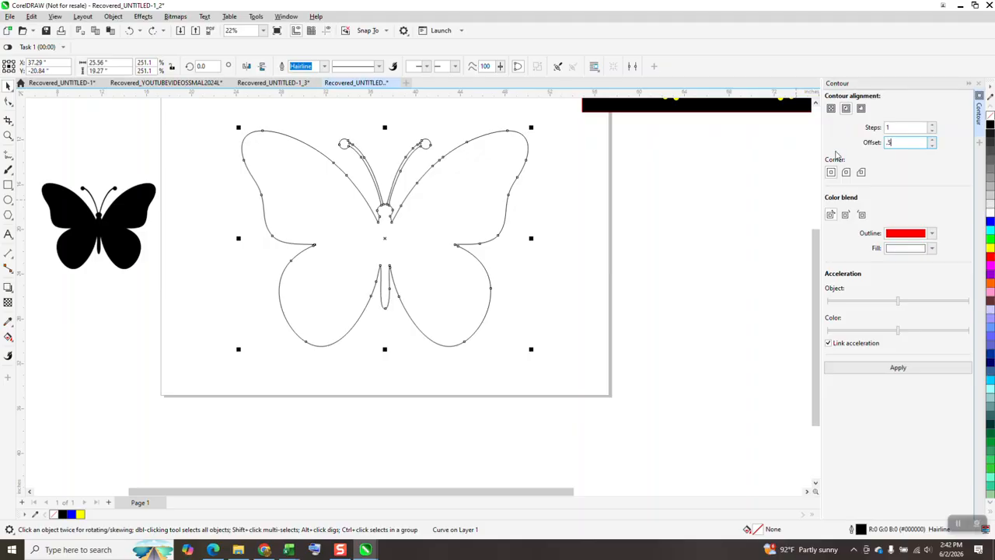
left_click(898, 368)
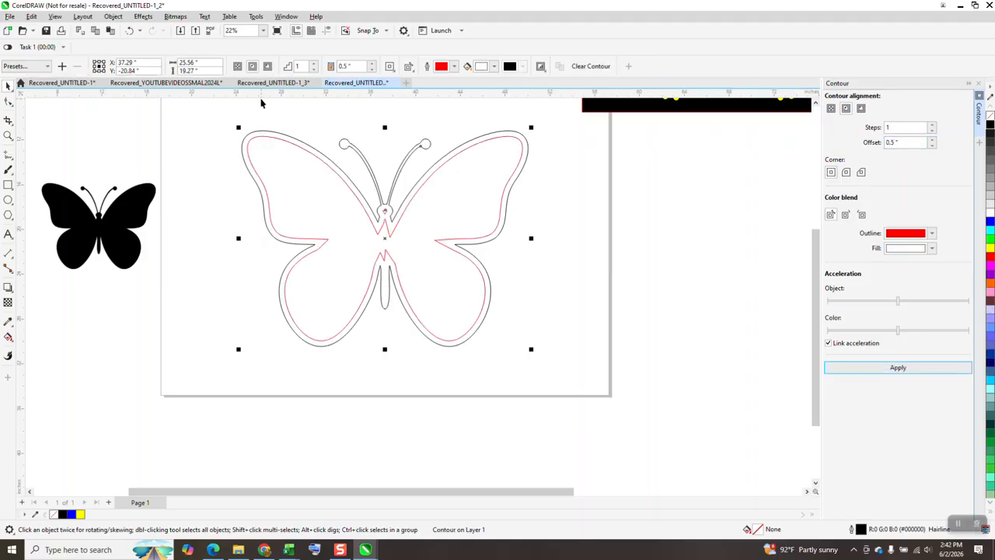
left_click(130, 32)
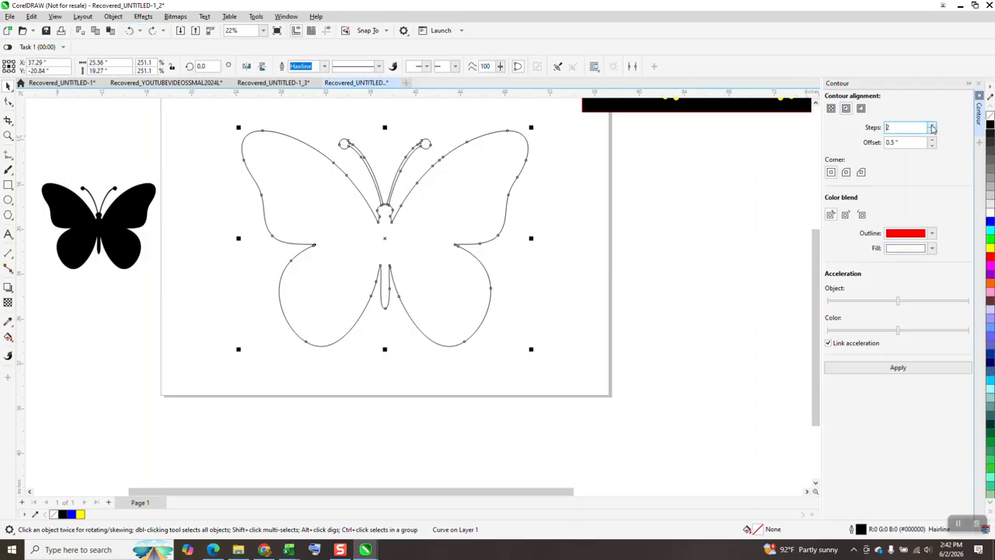
- Try a five-step inside contour at 0.5 inch offset, examine the lines around the butterfly's body, and undo the contour
left_click(898, 367)
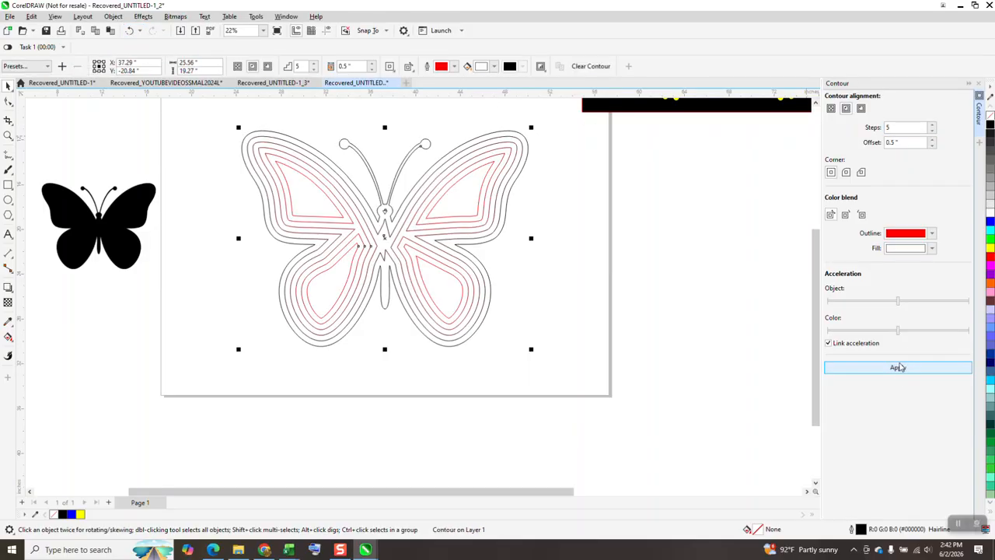
left_click(7, 136)
left_click_drag(329, 195, 477, 300)
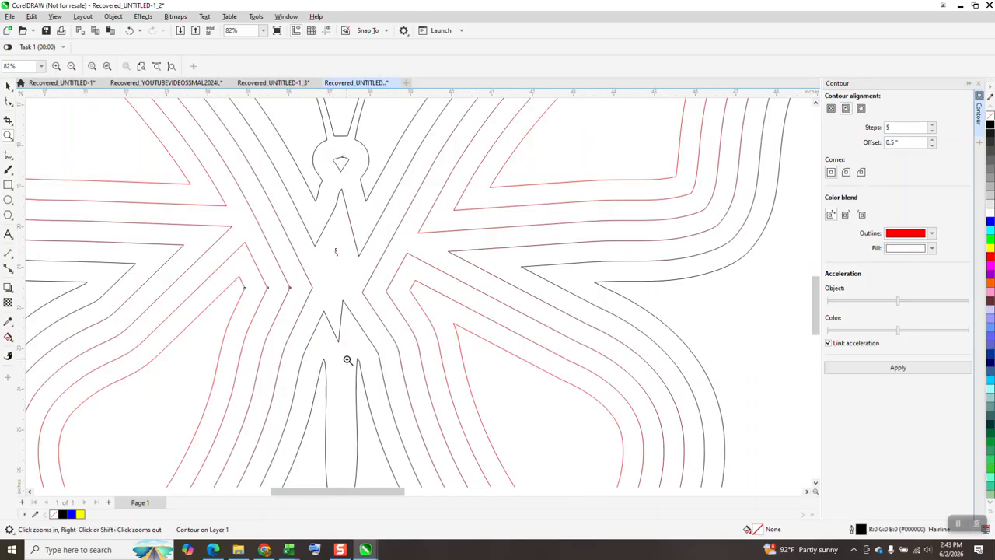
scroll(344, 353, "down", 1)
scroll(350, 272, "down", 4)
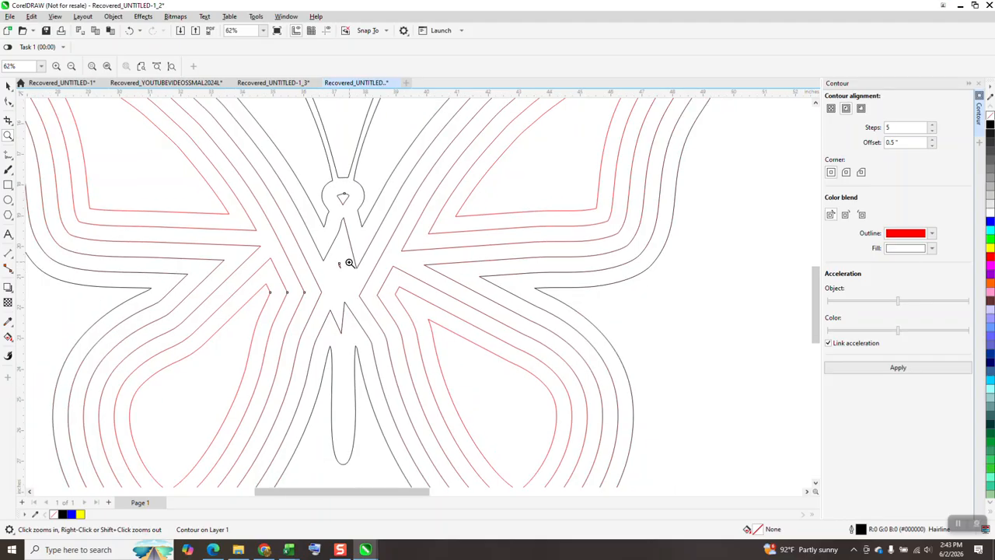
scroll(338, 299, "down", 1)
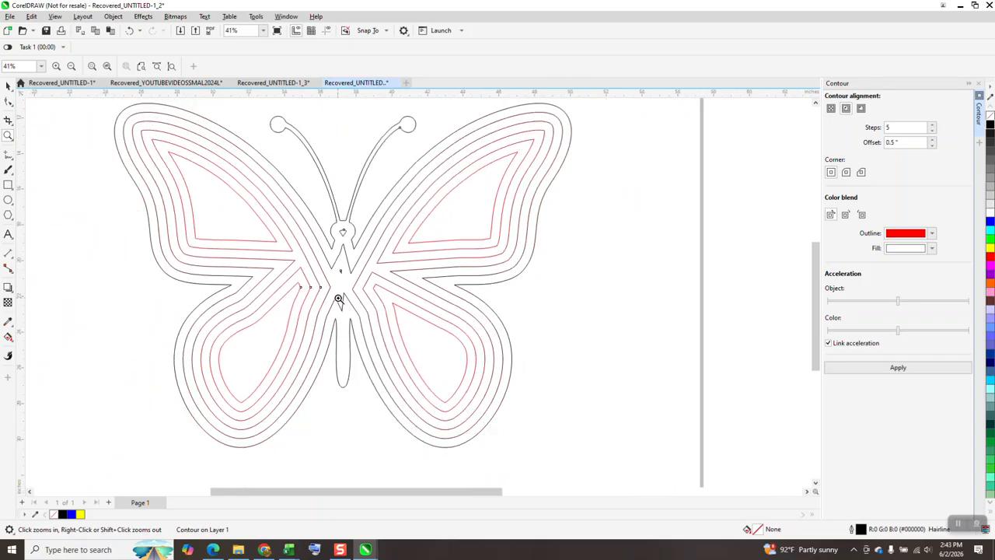
left_click(8, 86)
left_click(119, 152)
scroll(215, 195, "down", 1)
left_click(129, 30)
scroll(342, 267, "down", 1)
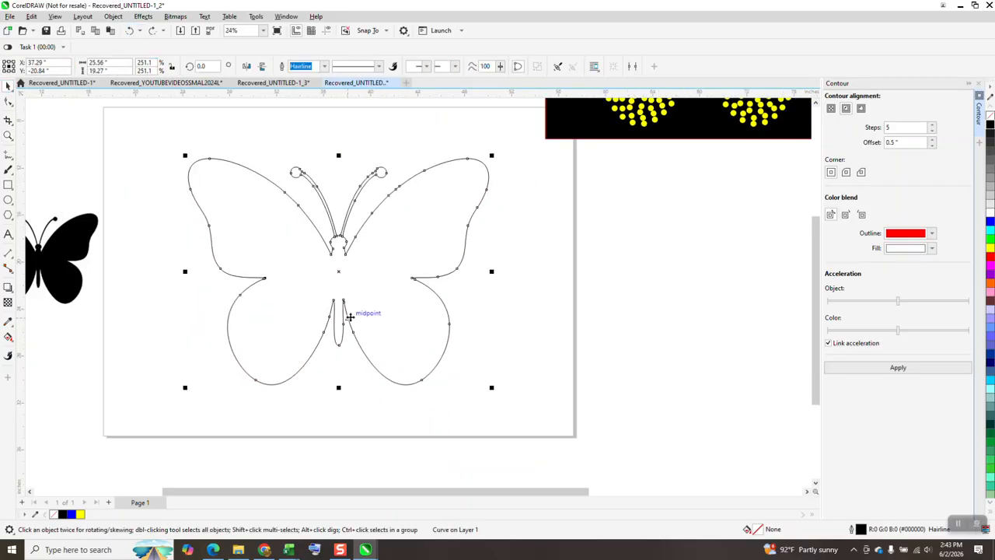
- Draw a vertical line about 26.19 inches long and centre it on the page through the butterfly's body
left_click(8, 101)
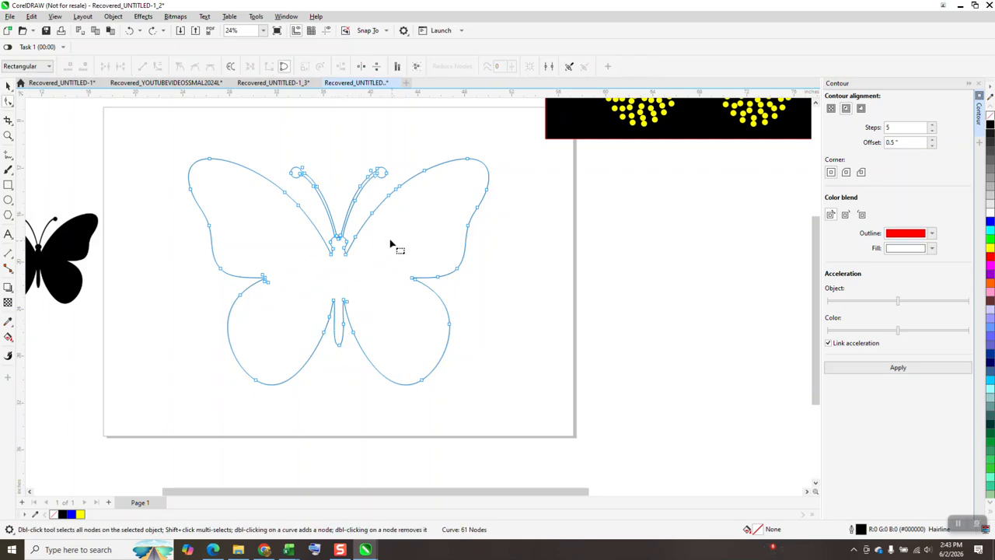
left_click(10, 157)
left_click(58, 167)
mouse_move(179, 121)
left_mouse_down()
mouse_move(162, 360)
mouse_move(169, 429)
left_mouse_up()
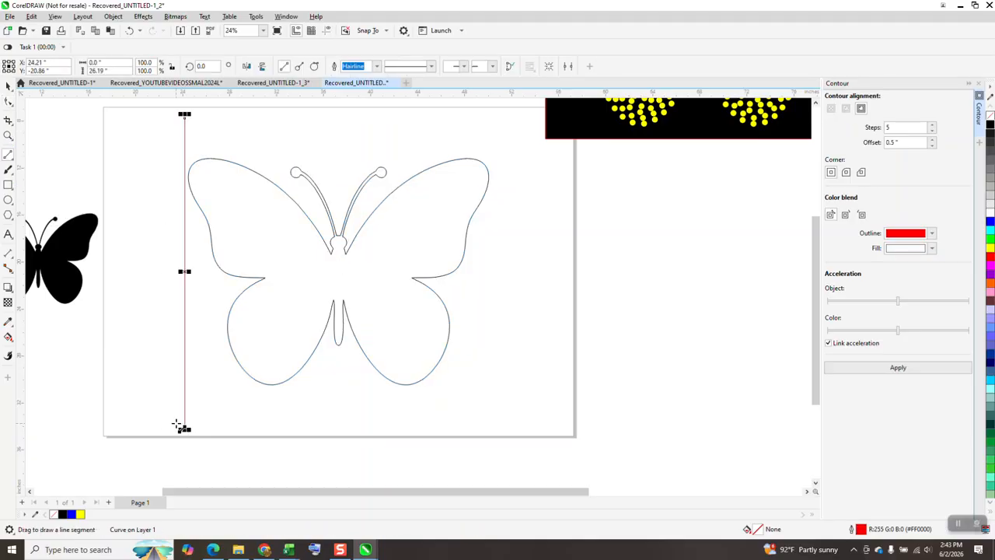
key("p")
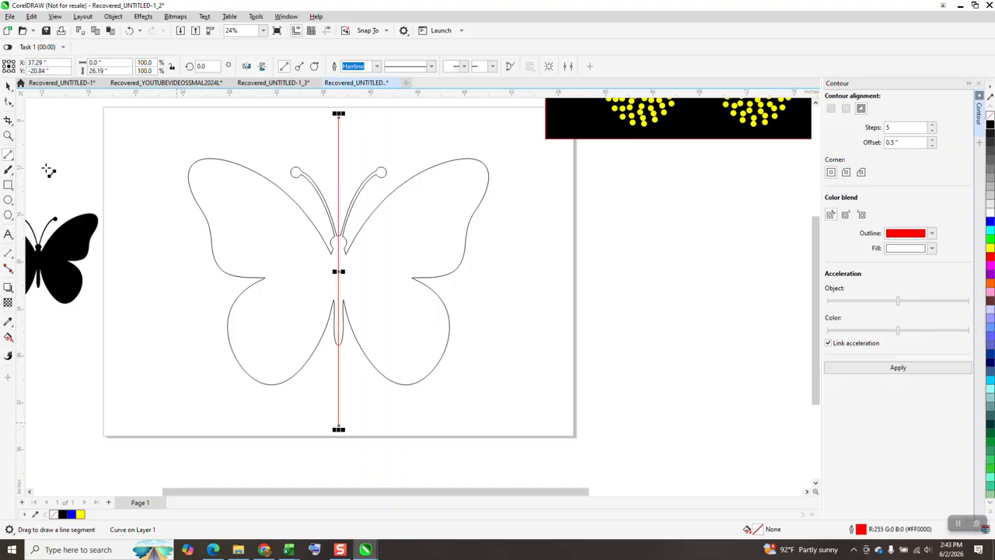
- Remove the butterfly's left half up to the centre line with Virtual Segment Delete, and delete the vertical line
left_click(13, 130)
left_click(78, 143)
left_click_drag(291, 152, 293, 400)
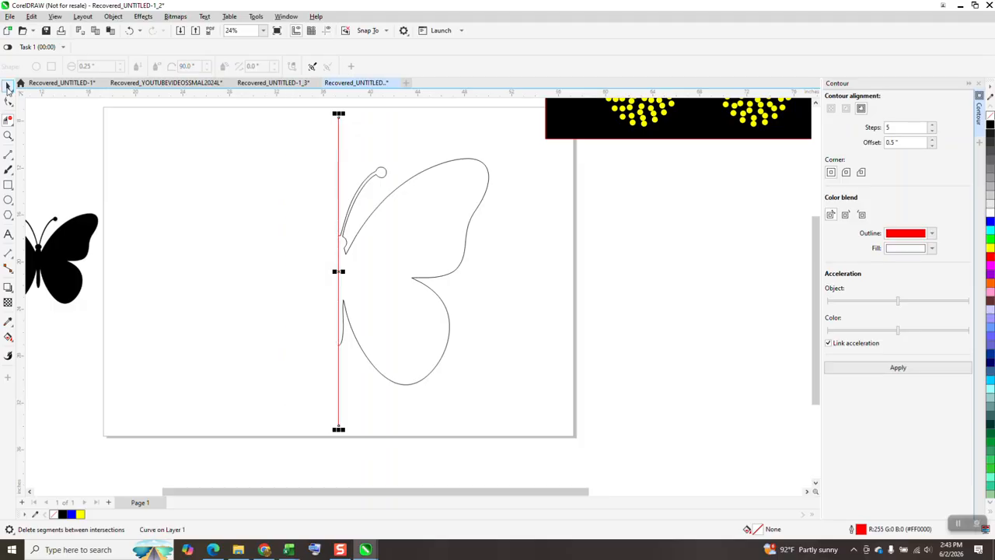
key("space")
key("Delete")
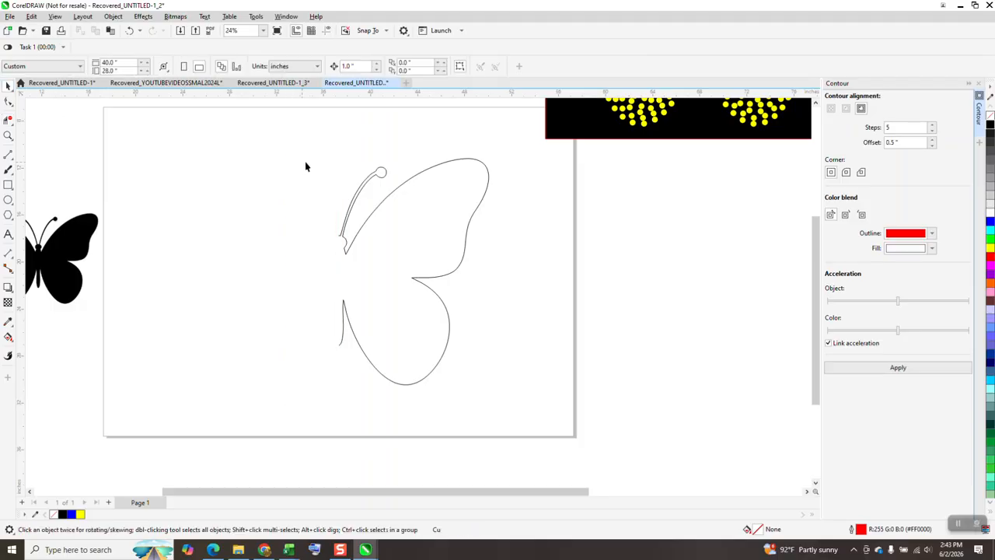
- Delete the four closely spaced nodes along the upper wing's long inner edge to smooth the curve
key("z")
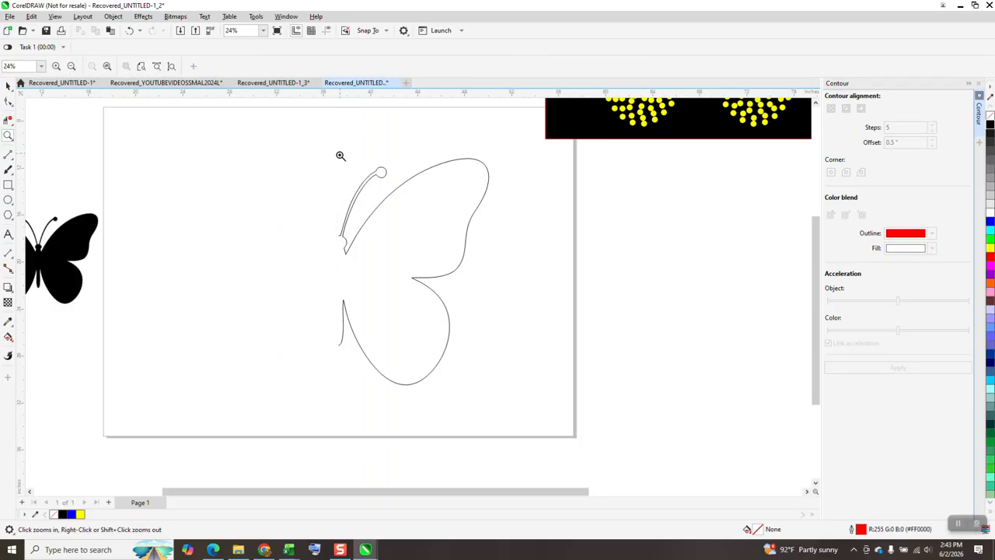
left_click(555, 295)
left_click(10, 102)
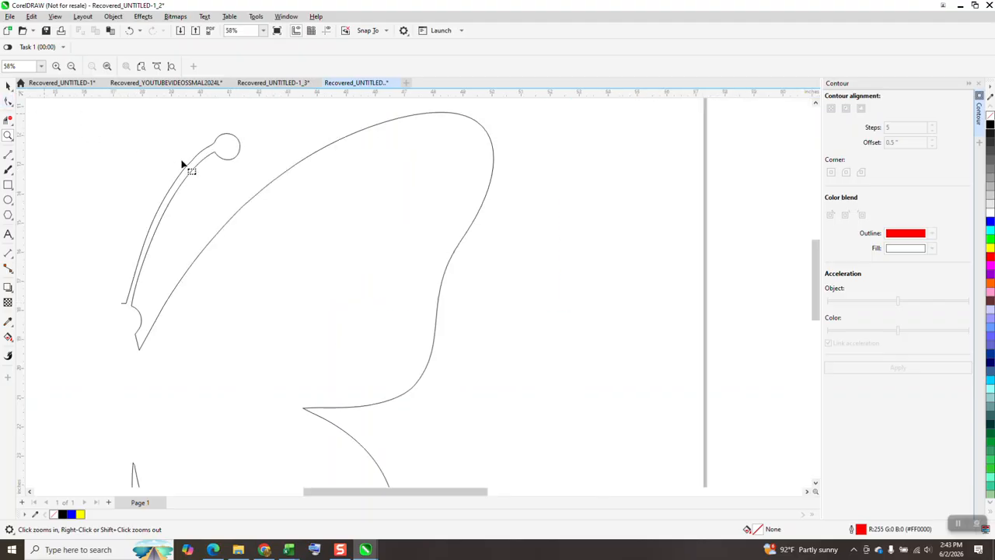
left_click(259, 201)
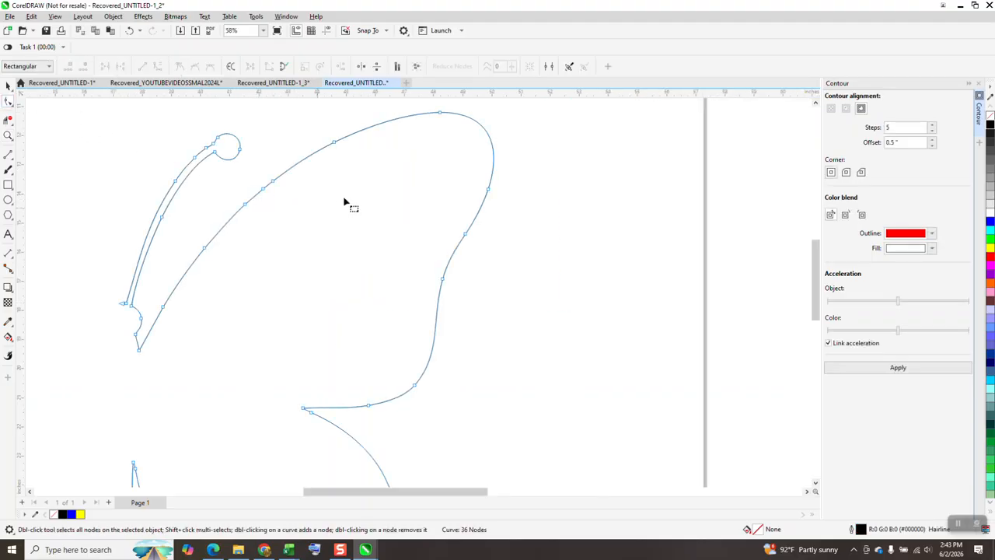
left_click_drag(332, 159, 197, 271)
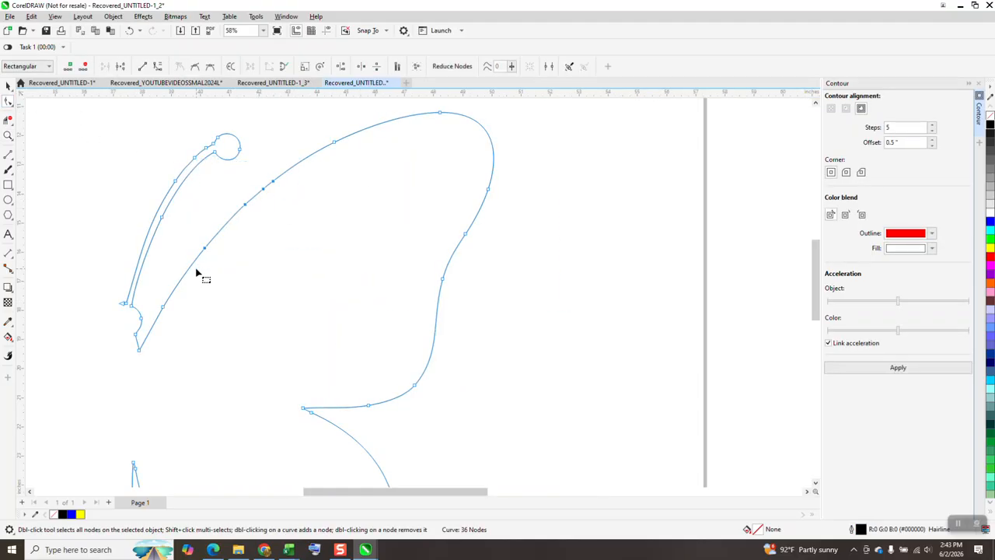
key("Delete")
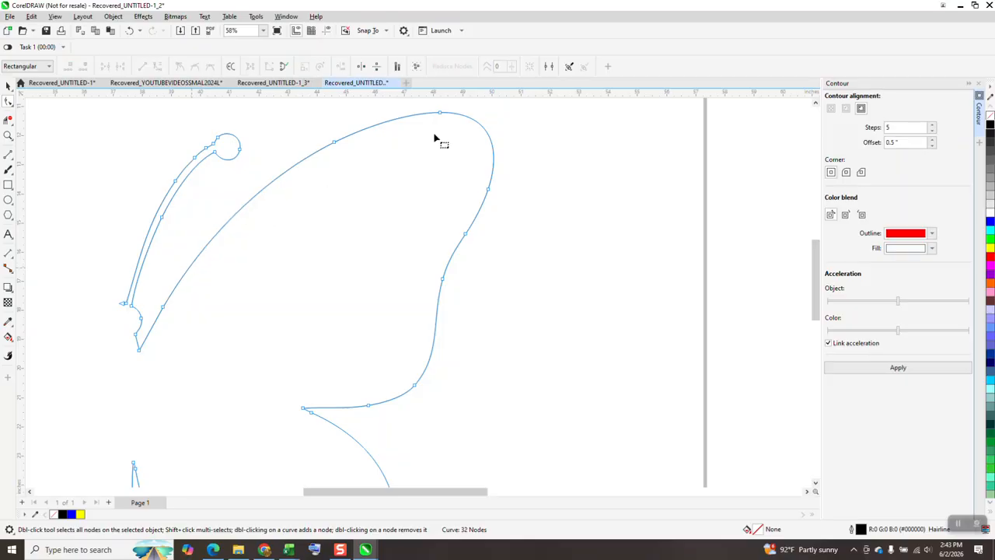
- Delete the extra nodes beside the notch between the wings and beside the lower wing's peak near the body
scroll(472, 190, "down", 1)
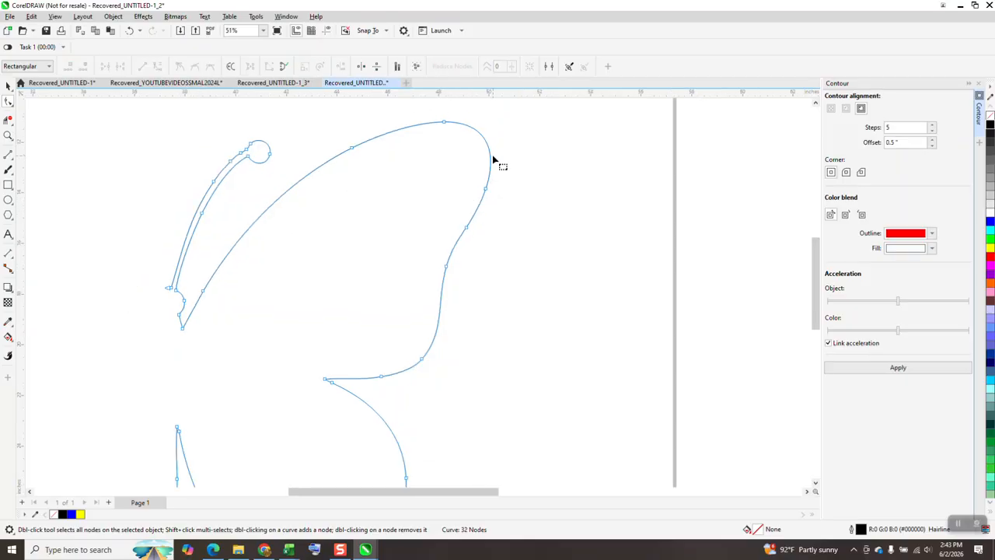
scroll(384, 162, "down", 3)
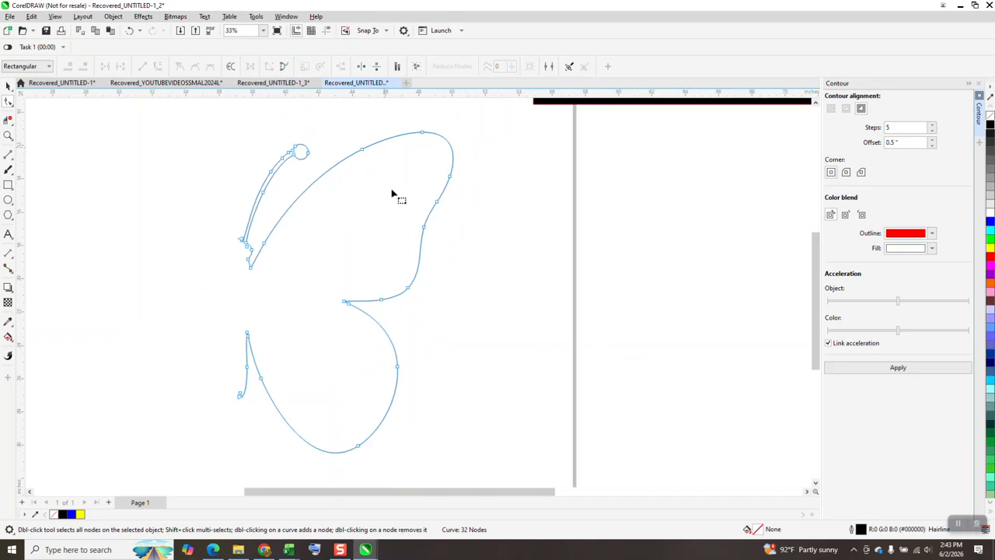
double_click(350, 305)
scroll(442, 327, "down", 1)
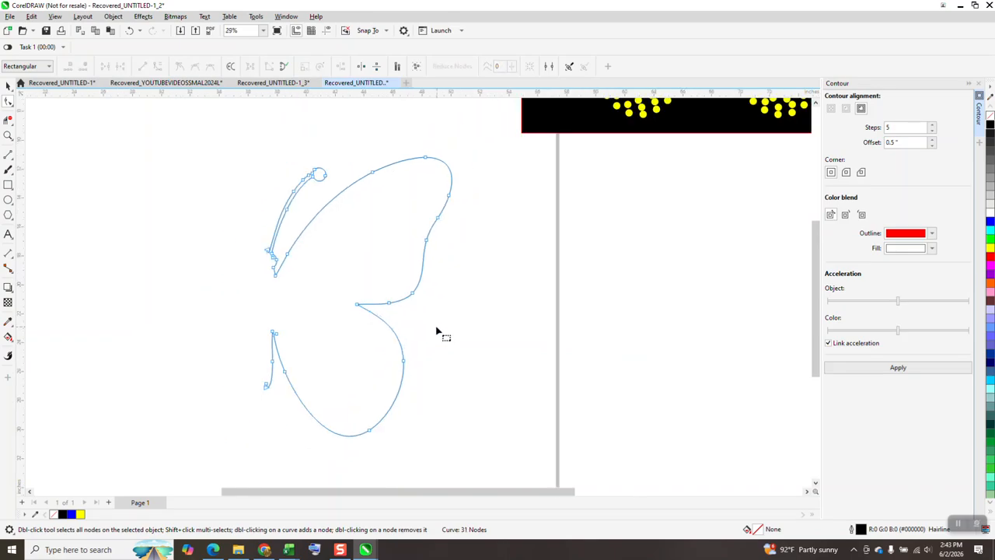
left_click(6, 140)
left_click_drag(178, 273, 415, 437)
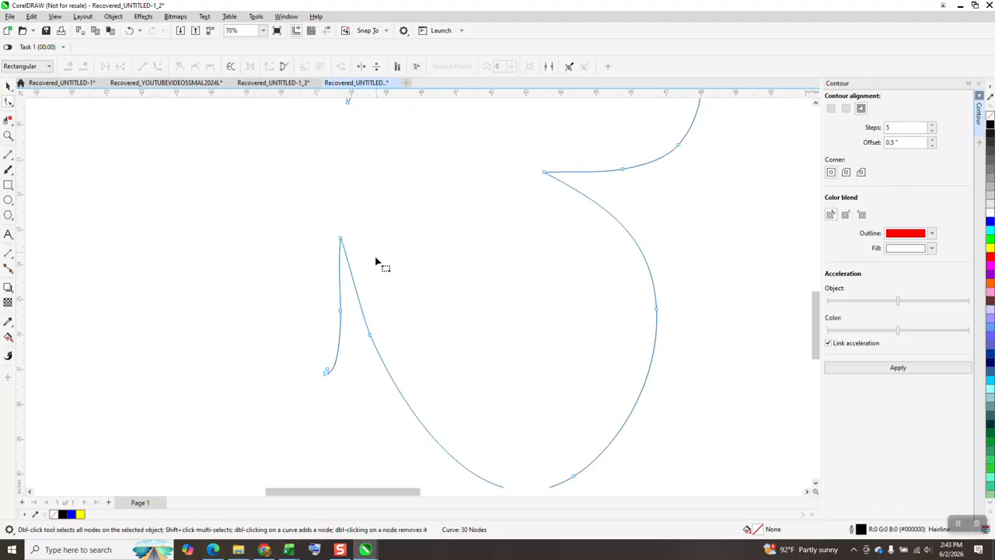
- Delete the extra node at the lower tip of the butterfly's body
double_click(330, 372)
double_click(332, 370)
scroll(372, 360, "down", 3)
scroll(466, 394, "down", 2)
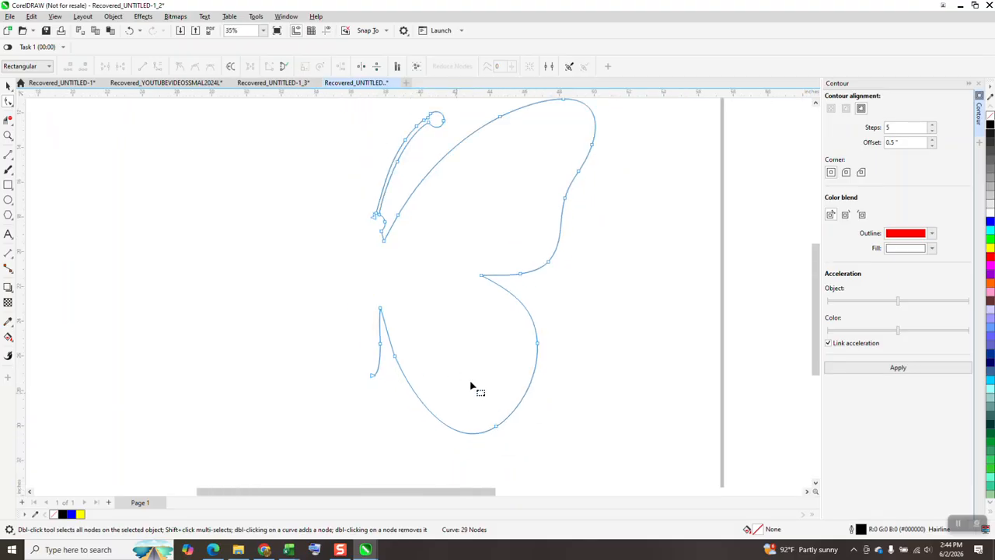
- Delete the extra nodes beside the notch between the wings and on the outline near the head
double_click(521, 275)
left_click(8, 136)
left_click_drag(360, 221, 469, 281)
left_click(8, 102)
double_click(336, 227)
scroll(337, 230, "down", 5)
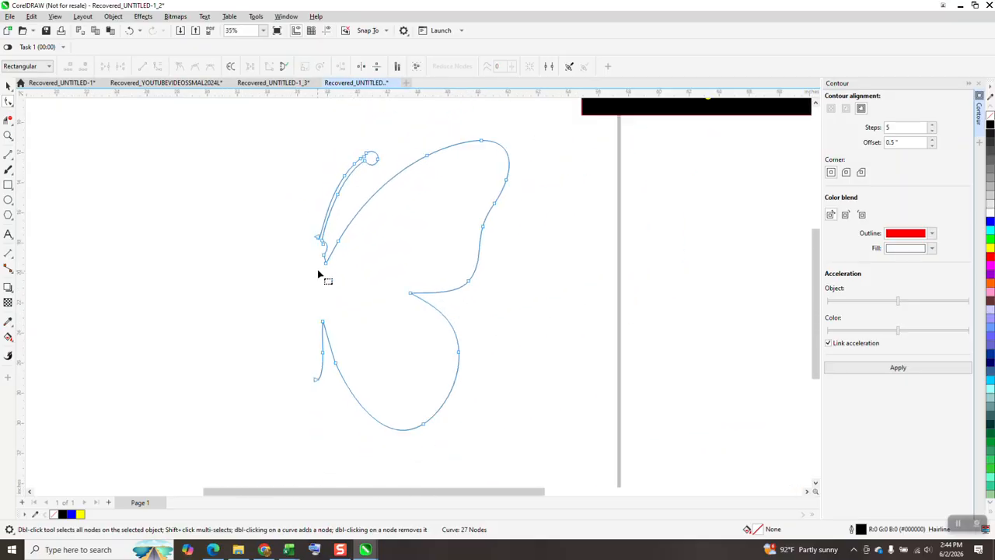
- Mirror a copy of the half outline horizontally about its body edge to complete the butterfly
left_click(8, 86)
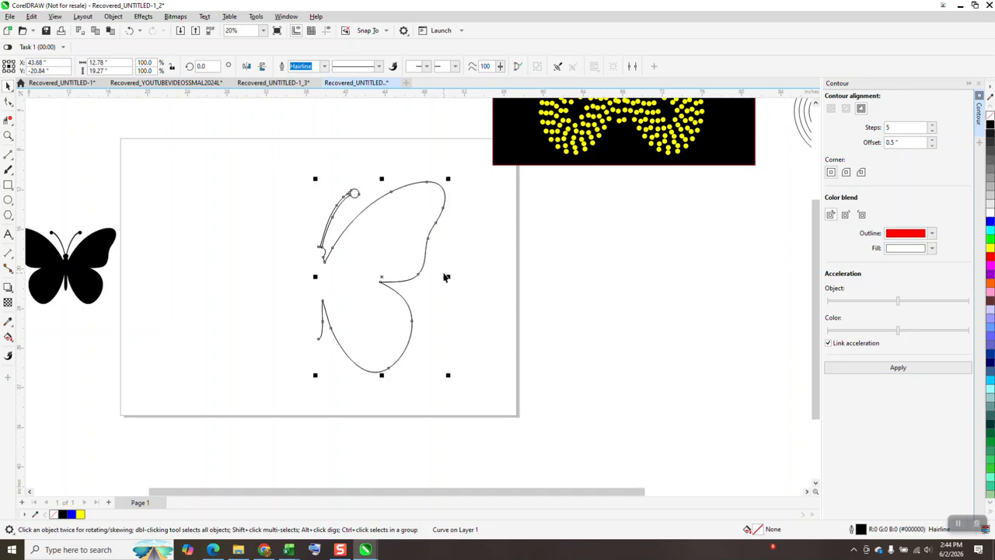
left_click_drag(450, 277, 298, 267)
right_click(299, 267)
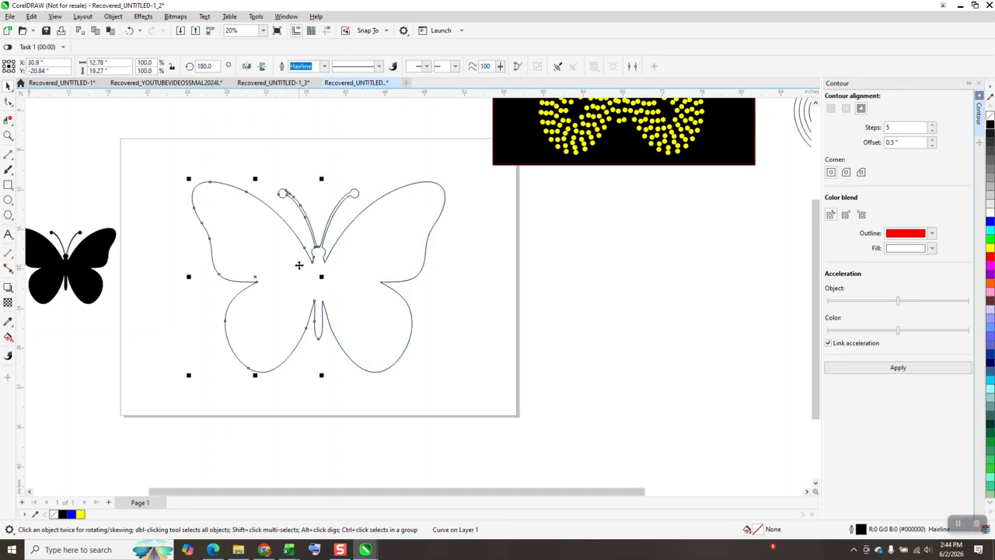
- Draw a rectangle about 32.29 by 25.16 inches around the butterfly and fill the butterfly shape black with Smart Fill
left_click(7, 184)
mouse_move(168, 153)
left_mouse_down()
mouse_move(179, 224)
mouse_move(489, 403)
left_mouse_up()
left_click(8, 337)
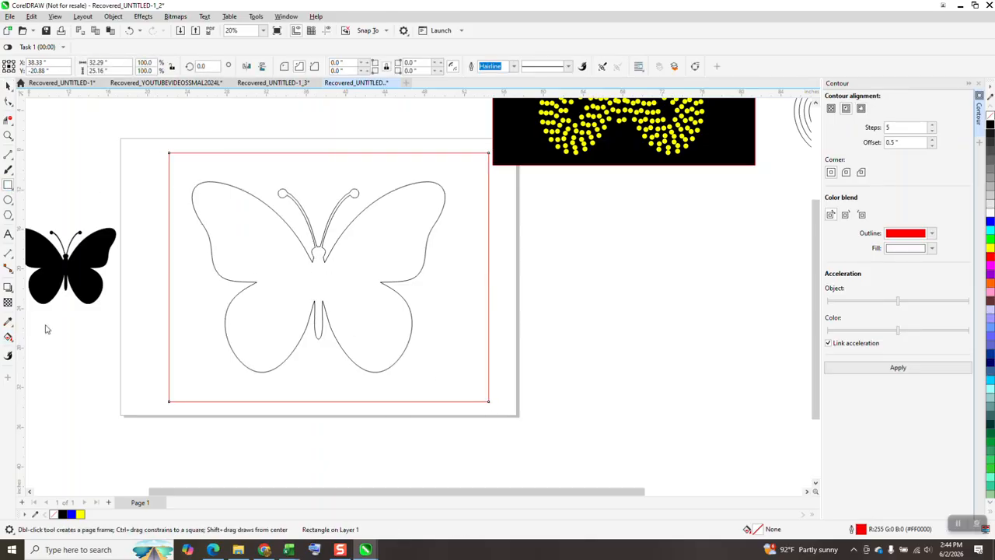
left_click(11, 346)
left_click(39, 349)
left_click(277, 251)
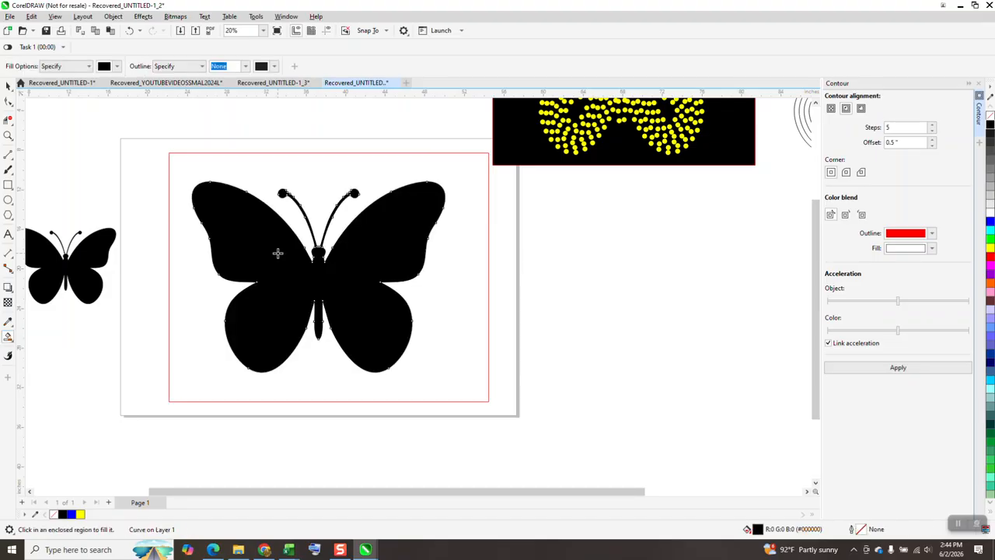
- Move the black butterfly off the page and delete the rectangle with the two outline halves
key("Right")
key("Right")
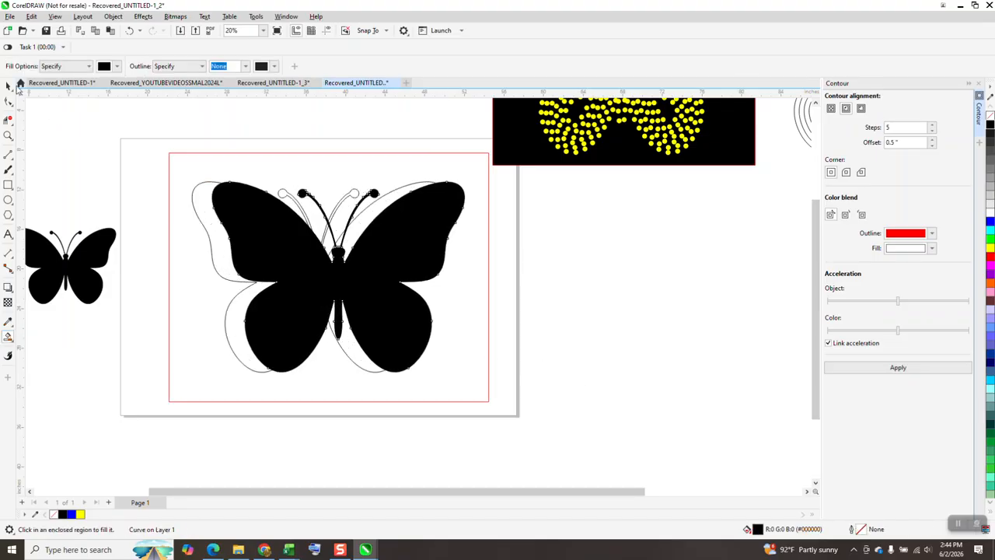
key("space")
left_click_drag(433, 248, 718, 372)
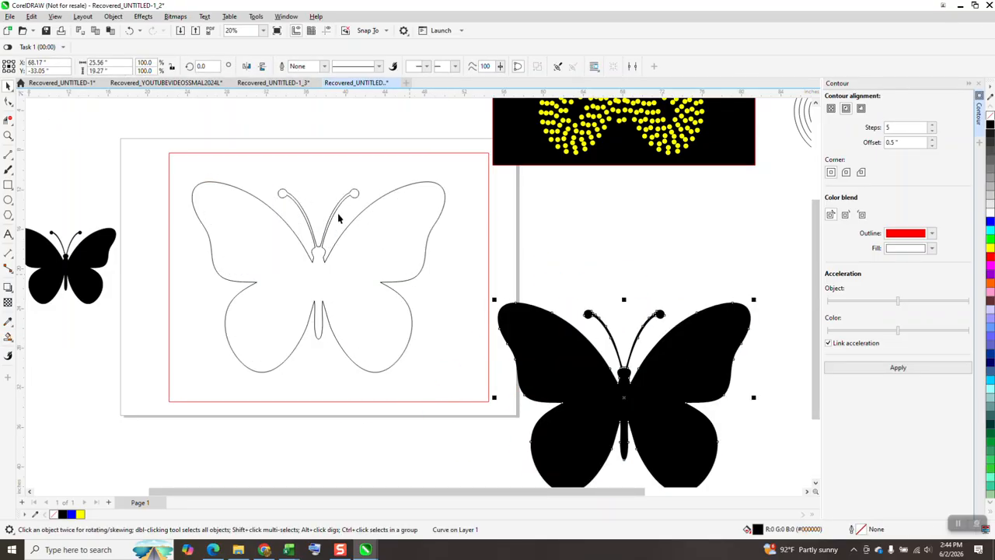
left_click_drag(164, 150, 501, 437)
key("Delete")
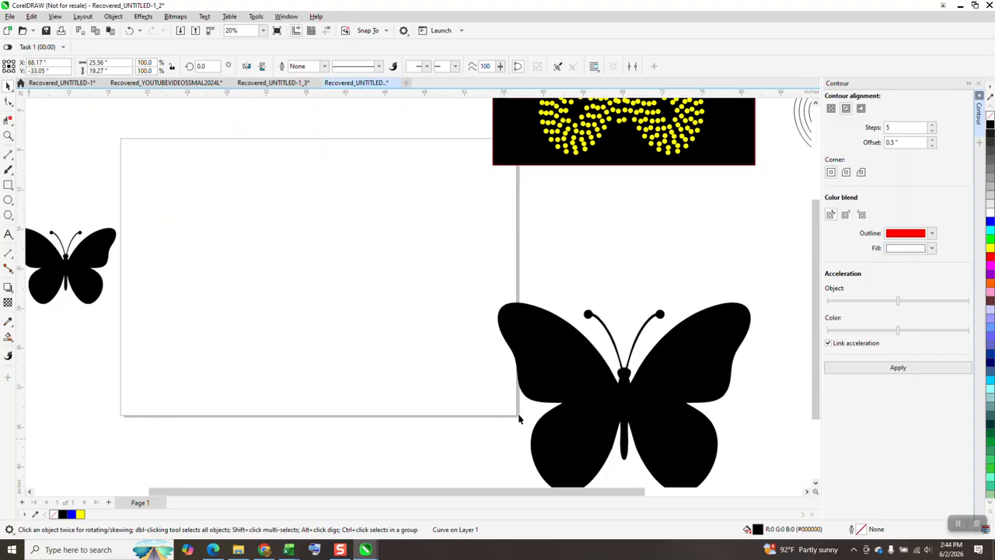
- Centre the black butterfly on the page and replace its fill with a black hairline outline
left_click(583, 382)
key("p")
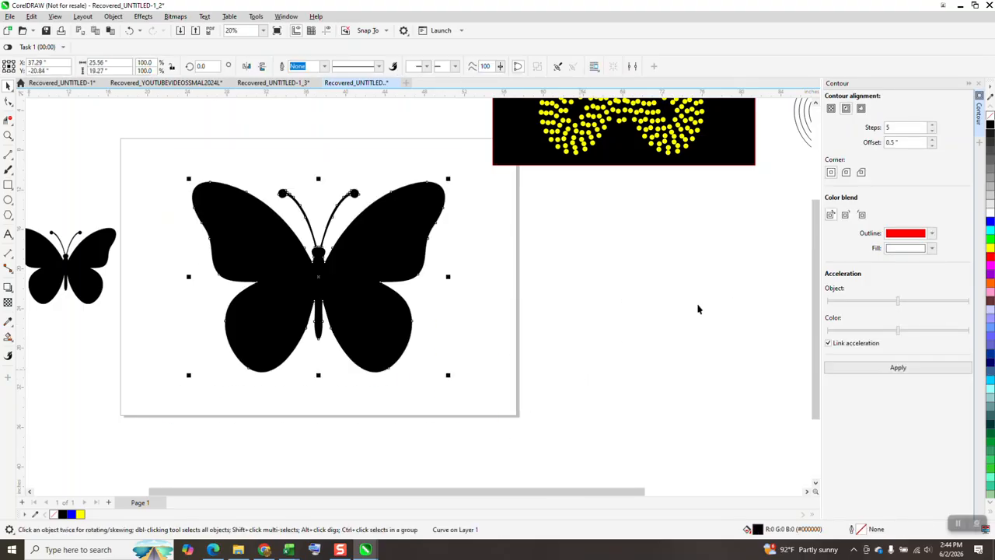
left_click(989, 116)
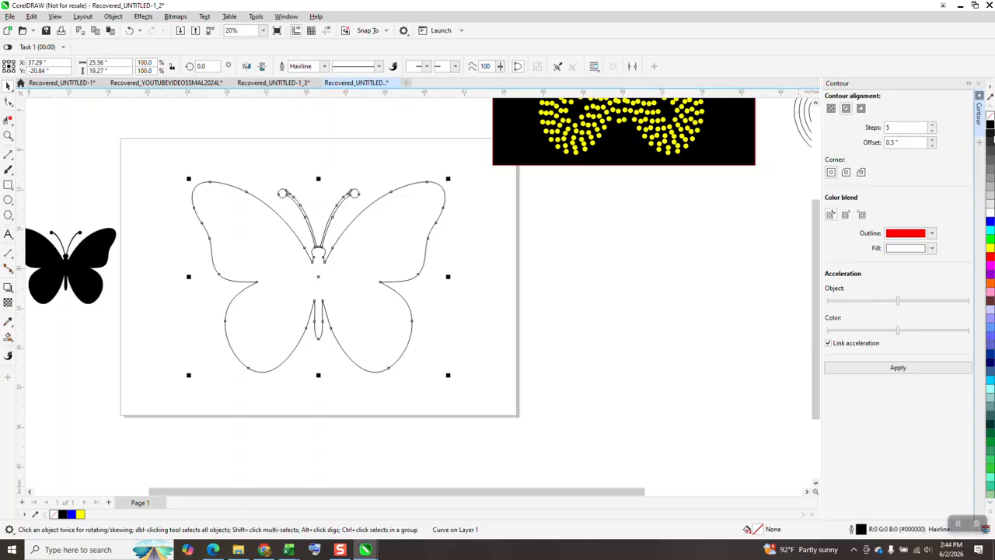
- Apply an inside contour of 5 steps with a 0.5 inch offset to the butterfly and inspect its centre
left_click(902, 368)
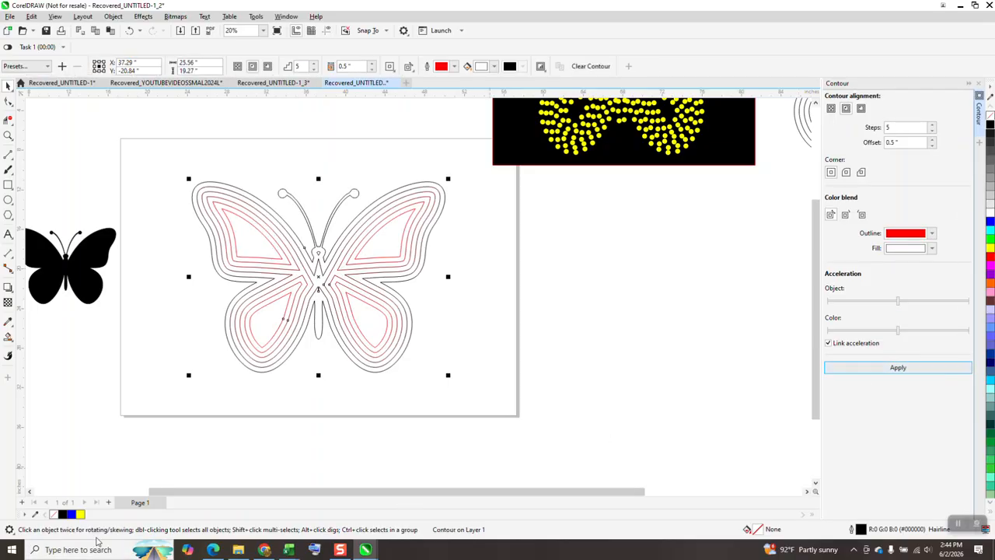
left_click(9, 136)
left_click_drag(299, 255, 405, 347)
scroll(405, 342, "down", 5)
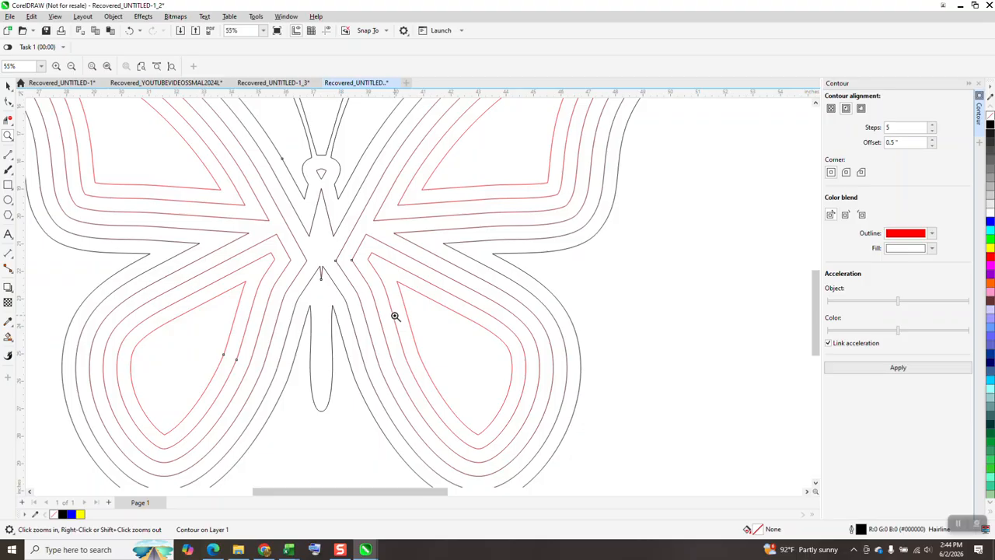
scroll(395, 316, "down", 1)
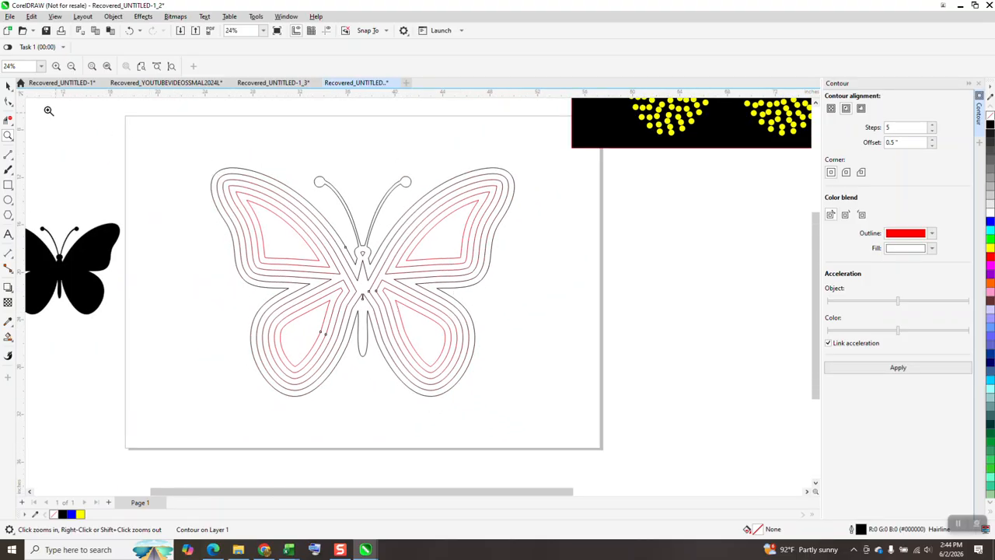
- Break the contour lines apart from the original butterfly outline
left_click(7, 87)
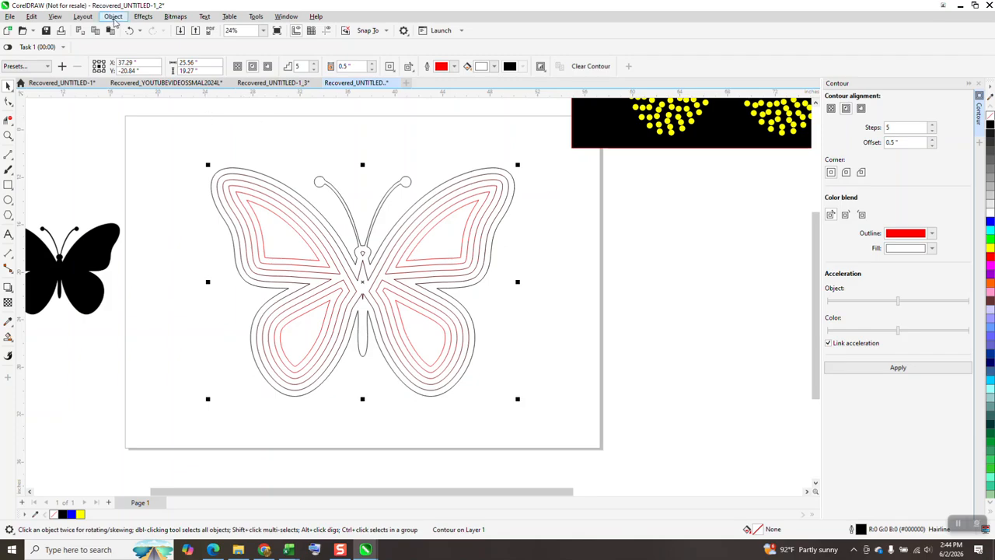
left_click(113, 16)
left_click(143, 265)
left_click(143, 265)
left_click_drag(238, 196, 155, 202)
left_click(131, 31)
- Ungroup all the contour lines of the butterfly
left_click_drag(176, 117, 457, 353)
left_click_drag(555, 443, 555, 441)
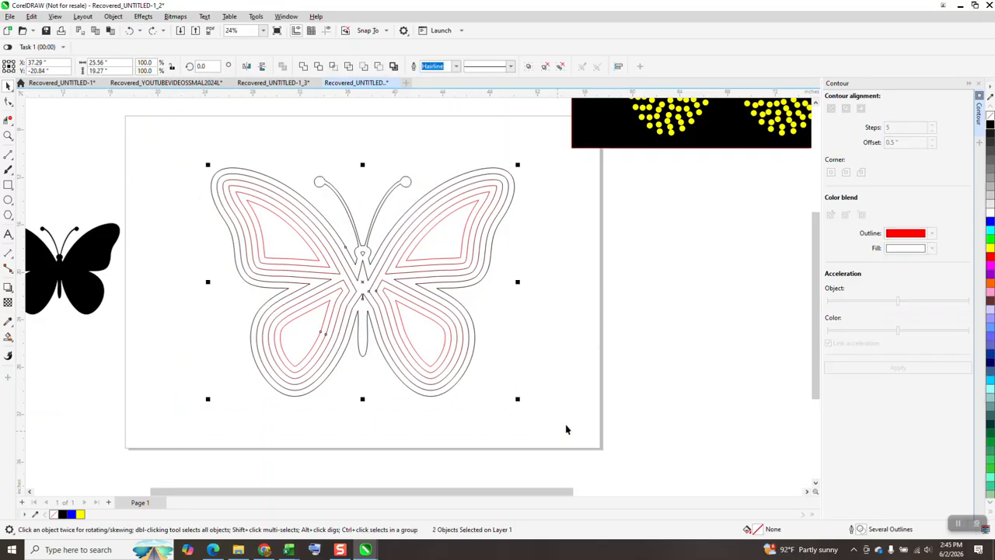
left_click(112, 16)
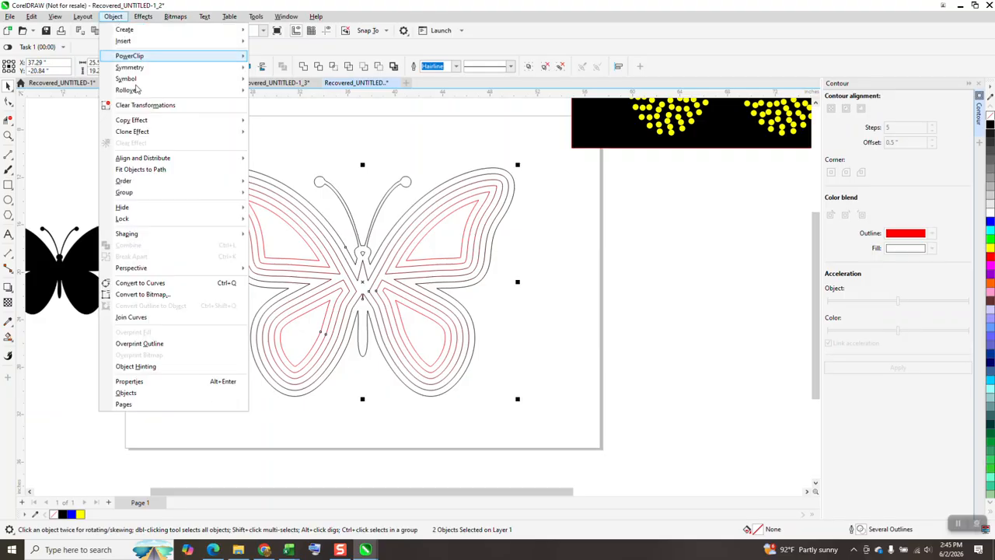
mouse_move(134, 195)
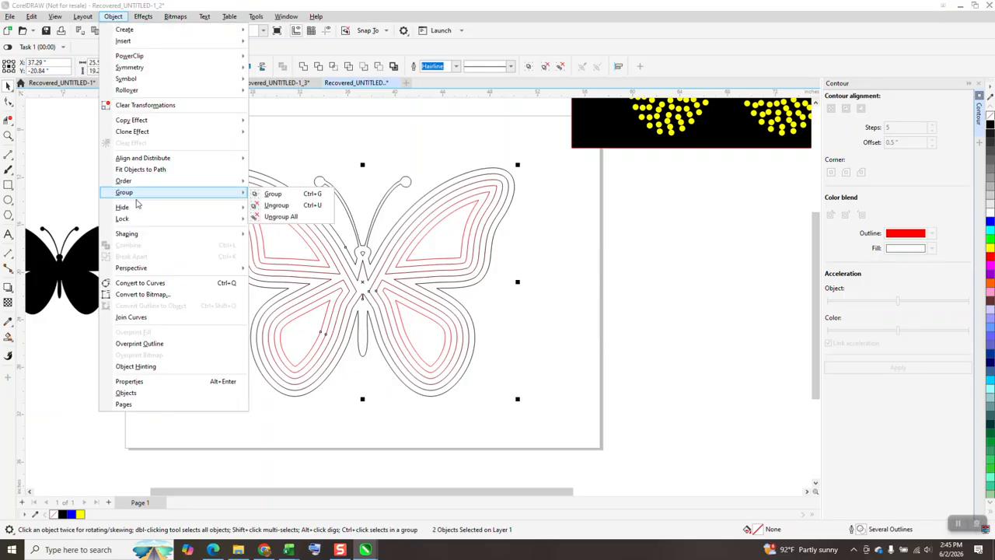
left_click(292, 220)
- Combine the butterfly outline and all its contour lines into a single curve
left_click_drag(188, 137, 189, 161)
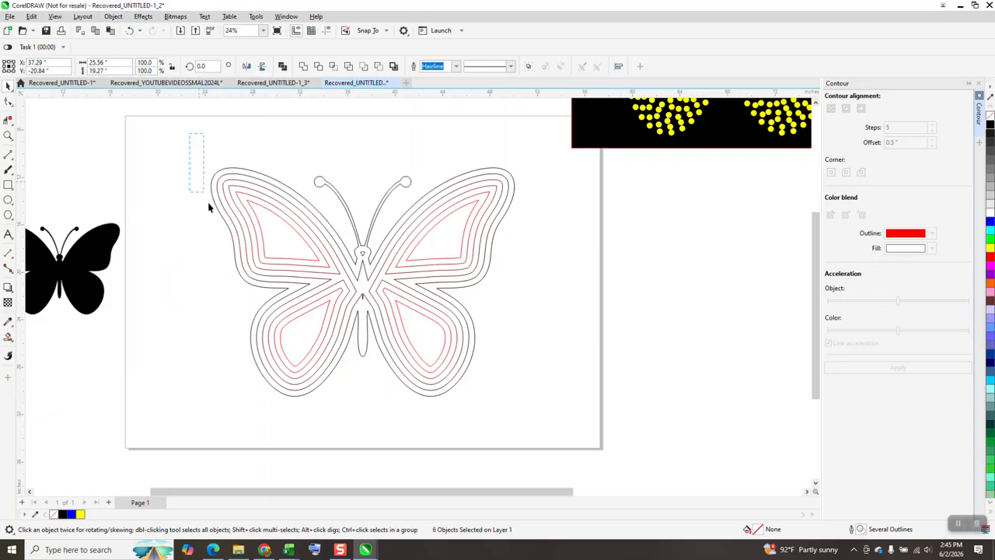
left_click_drag(471, 373, 549, 400)
left_click(978, 84)
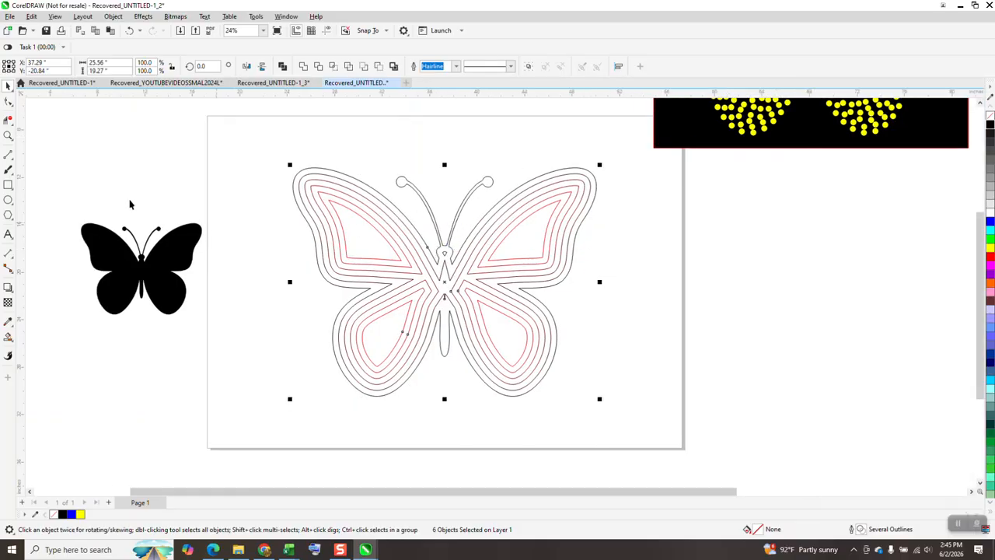
left_click(283, 67)
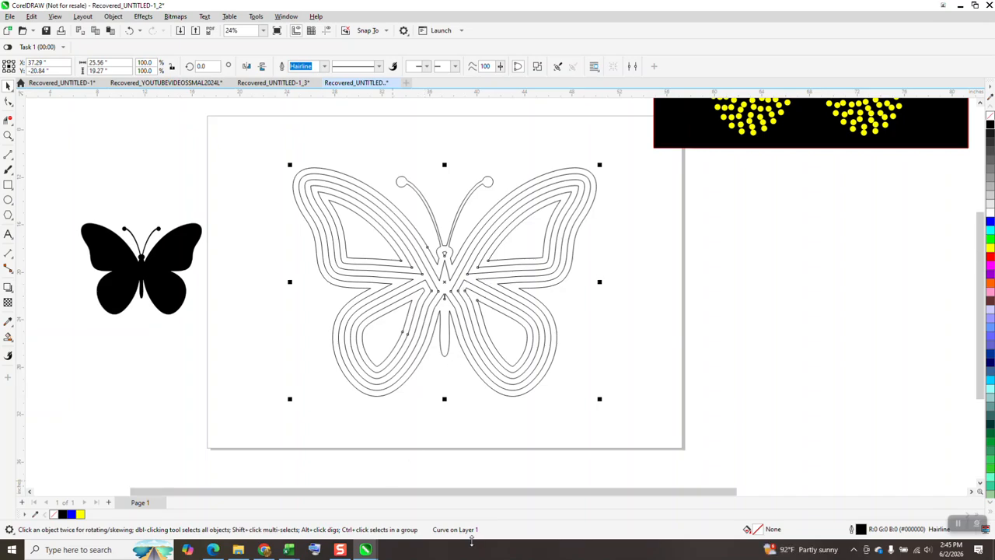
- Draw a circle about 0.52 inches in diameter above the butterfly, filled blue and without an outline
left_click(8, 199)
left_click_drag(349, 132, 362, 145)
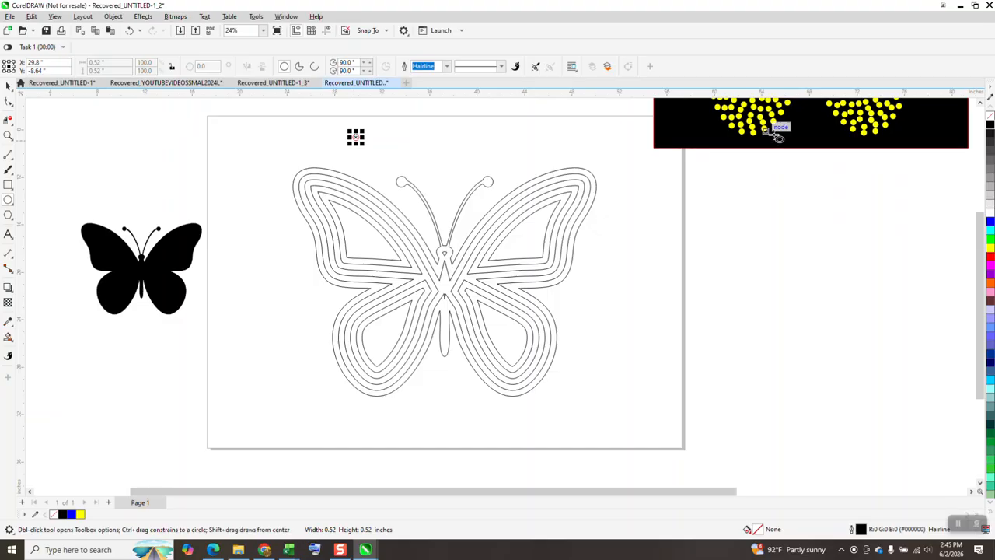
left_click(989, 223)
right_click(990, 116)
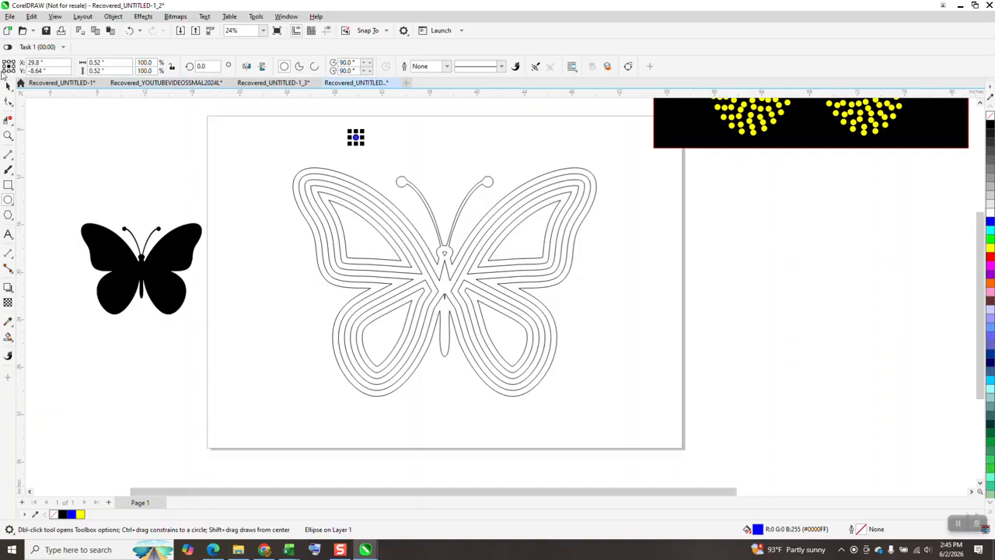
- Fit the blue circle to the combined butterfly curve with 500 duplicates and inspect the dot spacing
left_click(145, 17)
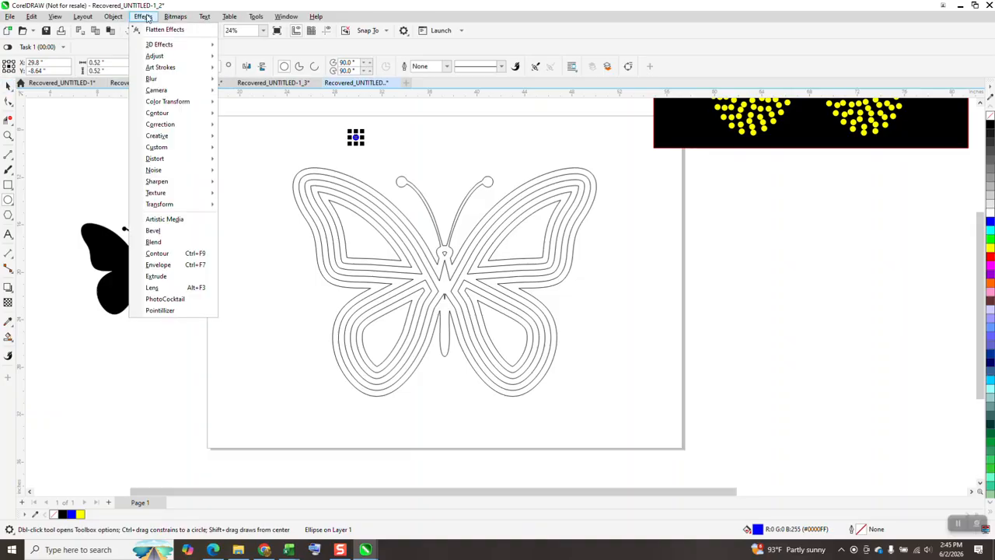
mouse_move(113, 17)
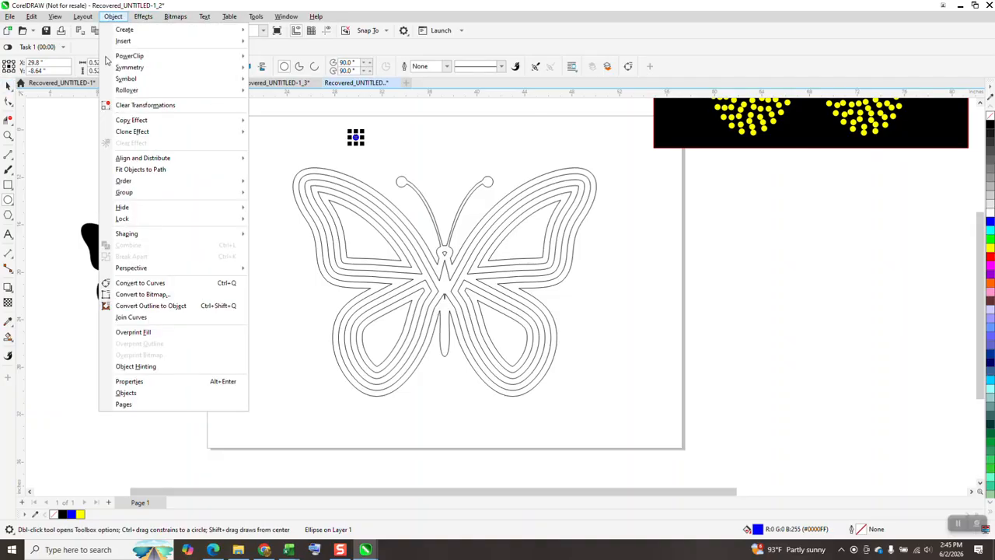
left_click(148, 168)
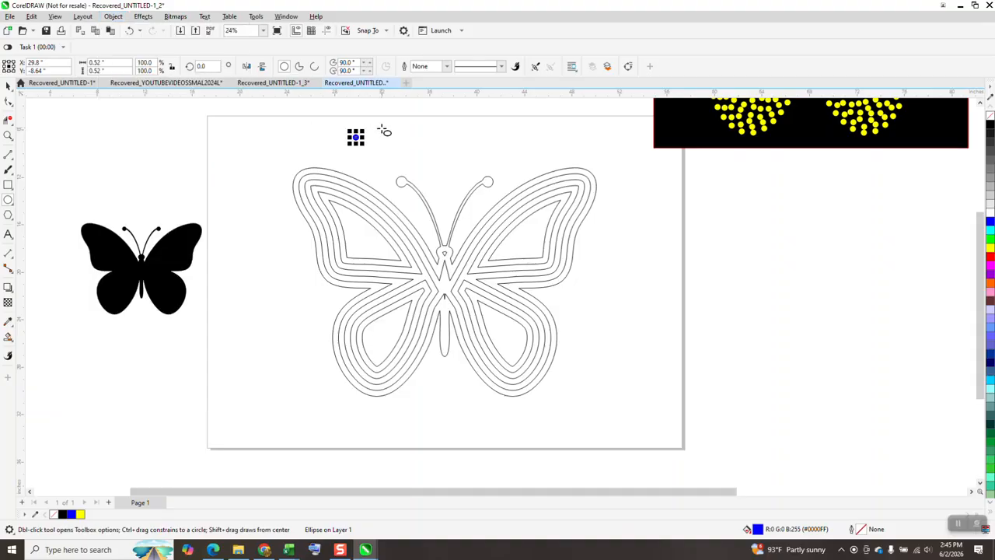
left_click(8, 87)
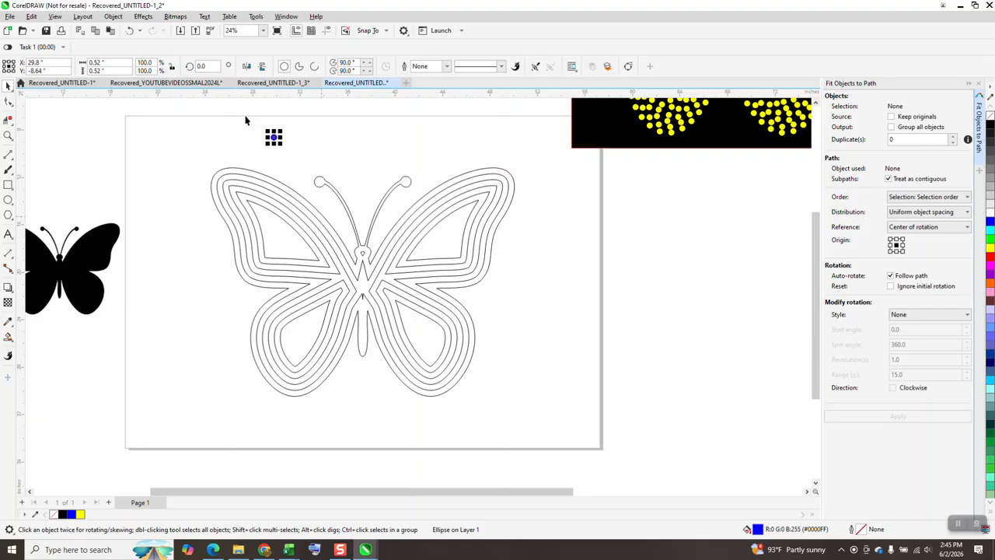
left_click(325, 200, "shift")
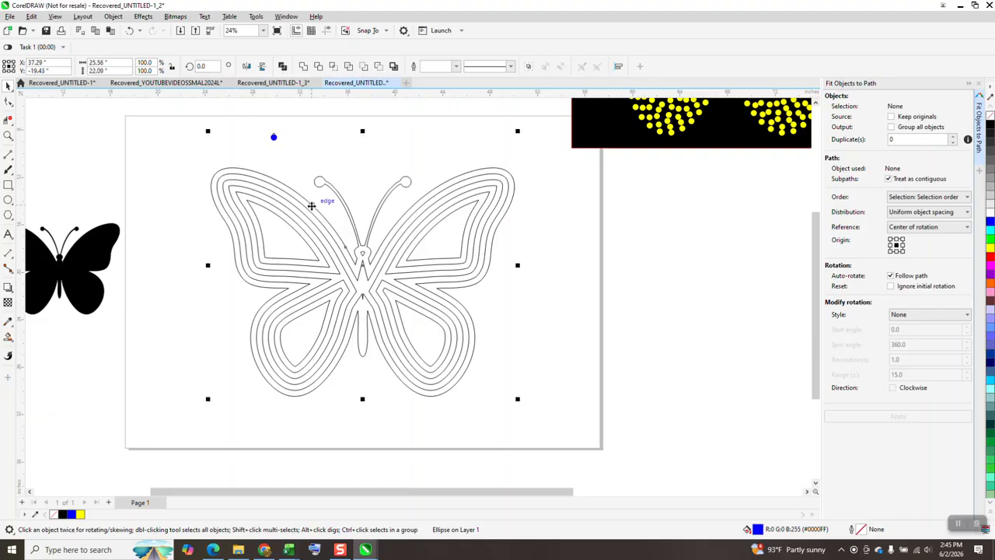
left_click(899, 140)
type("500")
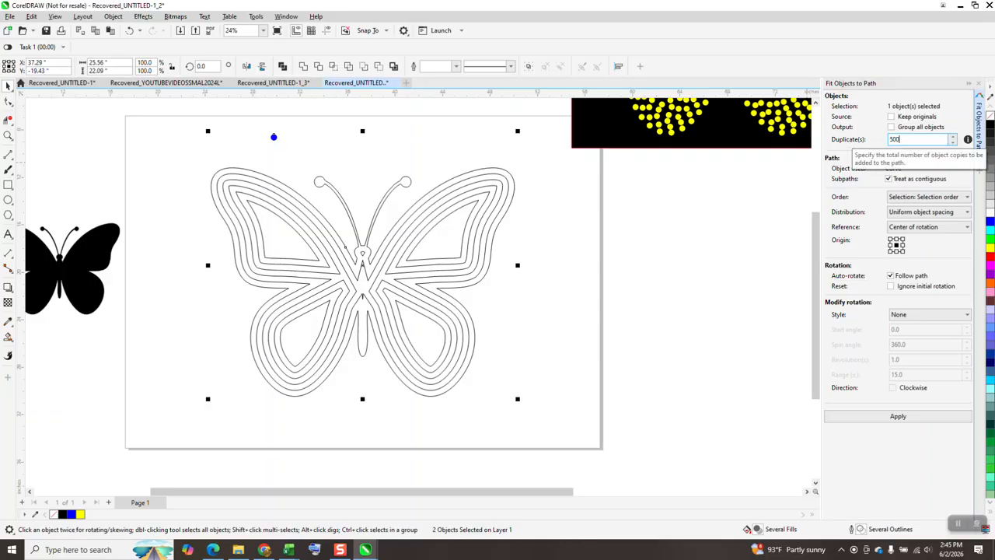
left_click(904, 416)
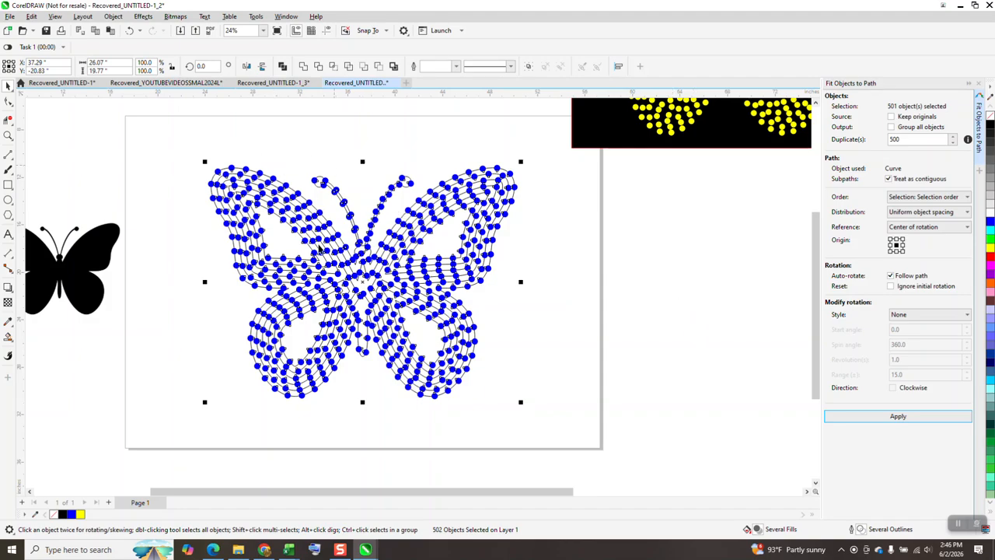
left_click(8, 135)
left_click_drag(282, 158, 465, 288)
scroll(461, 284, "down", 4)
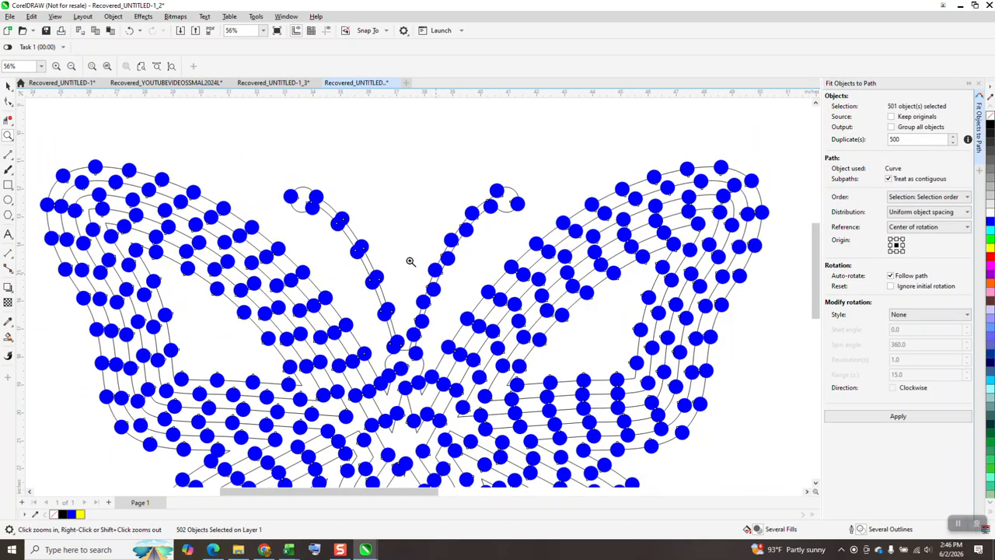
scroll(316, 206, "down", 1)
- Move the butterfly contour curve off the dots to the empty area beside the page and recolour the dots yellow
left_click(8, 84)
left_click(284, 164)
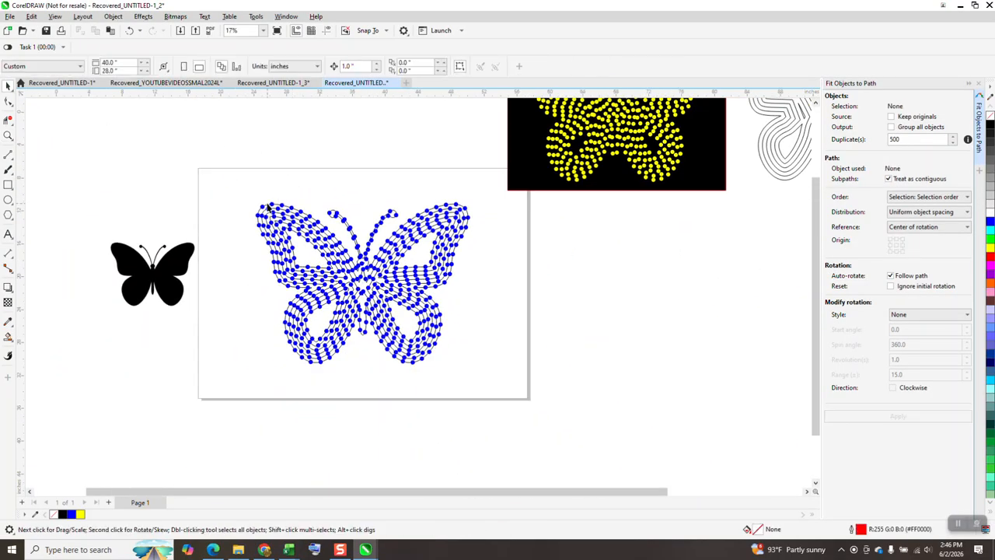
left_click_drag(268, 208, 564, 245)
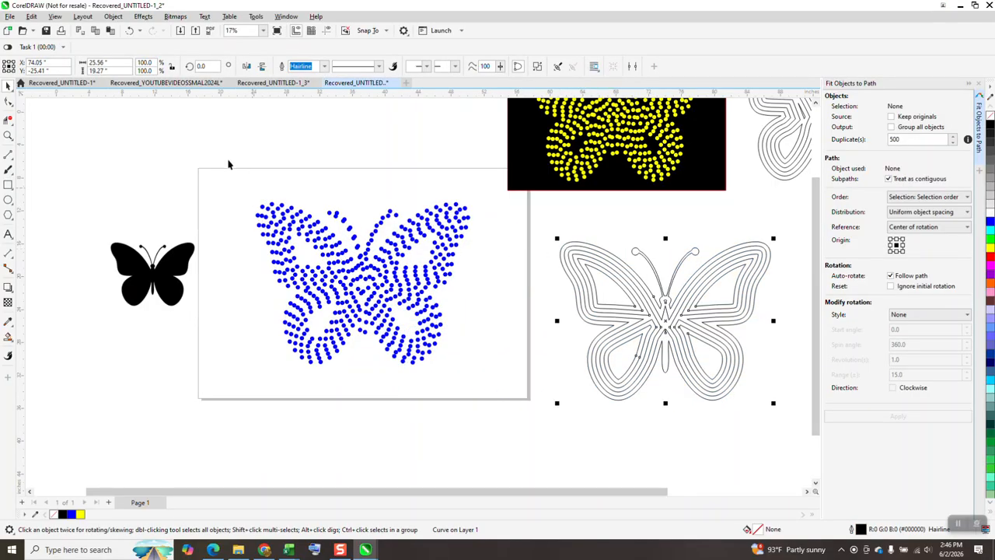
left_click_drag(228, 164, 493, 390)
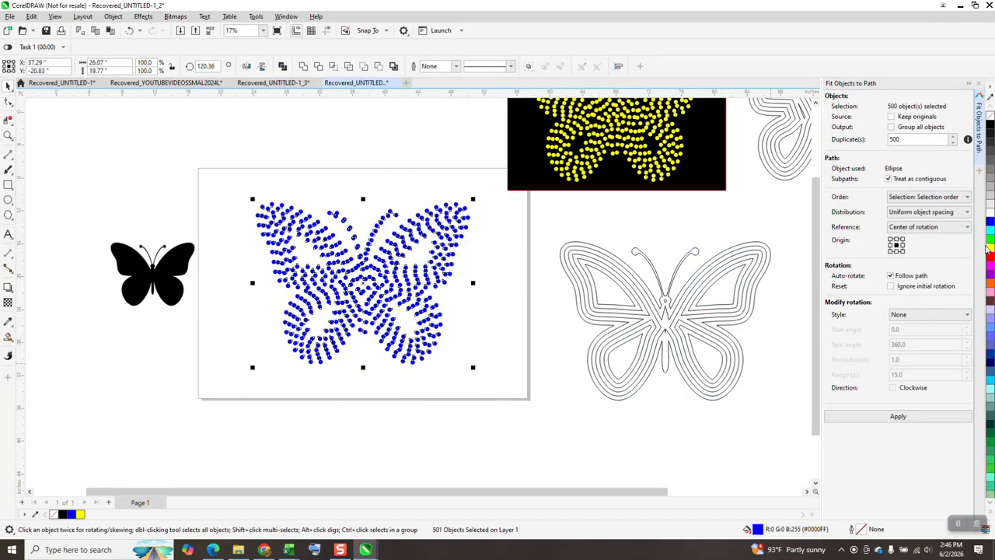
left_click(991, 247)
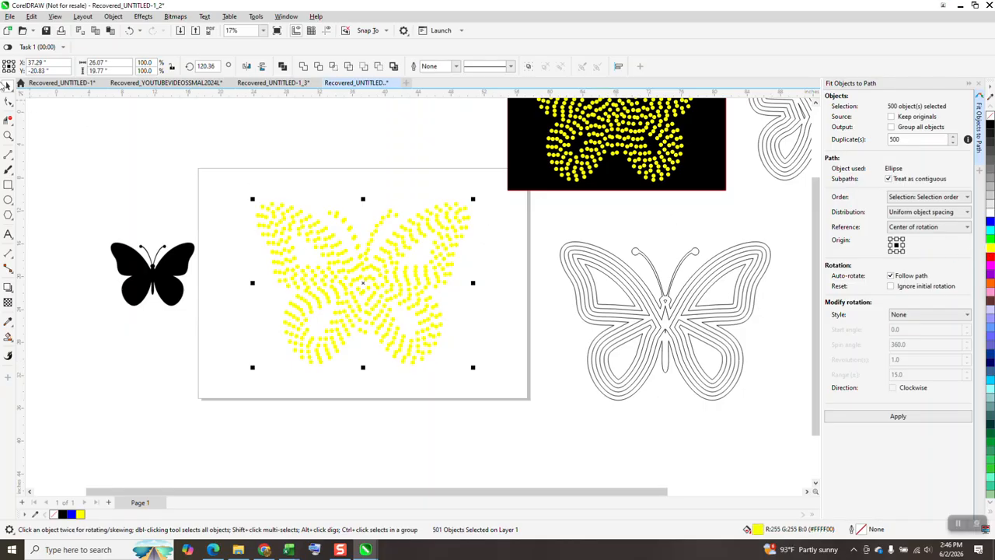
- Move the black rectangle behind the new yellow dots and enlarge it to about 28.4 by 23.9 inches to cover the whole butterfly
left_click_drag(533, 175, 285, 328)
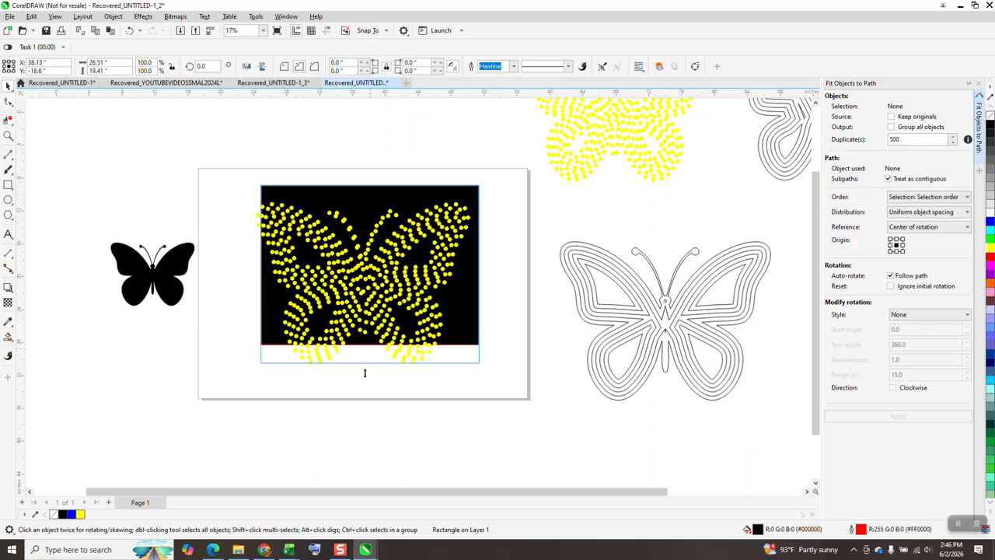
left_click_drag(368, 348, 349, 373)
left_click_drag(257, 283, 242, 283)
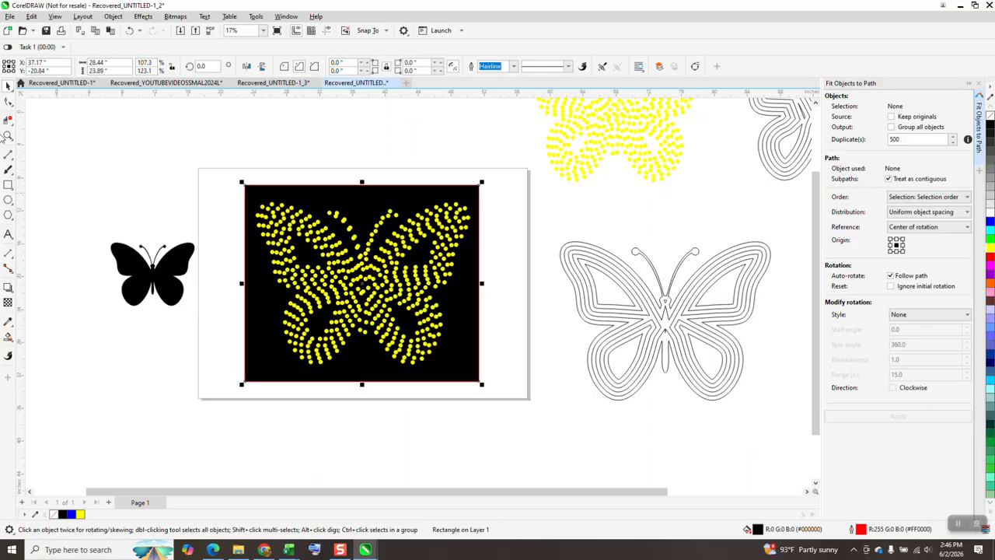
- Examine the dot spacing of the yellow butterfly on the black background and the line spacing at the centre of the contour curve
left_click(9, 135)
left_click_drag(254, 185, 535, 381)
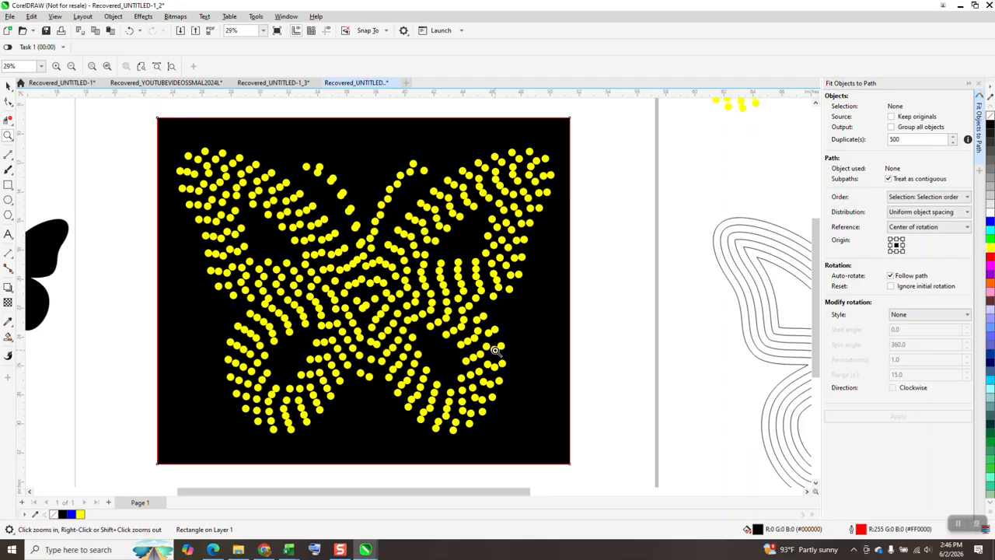
scroll(419, 350, "down", 1)
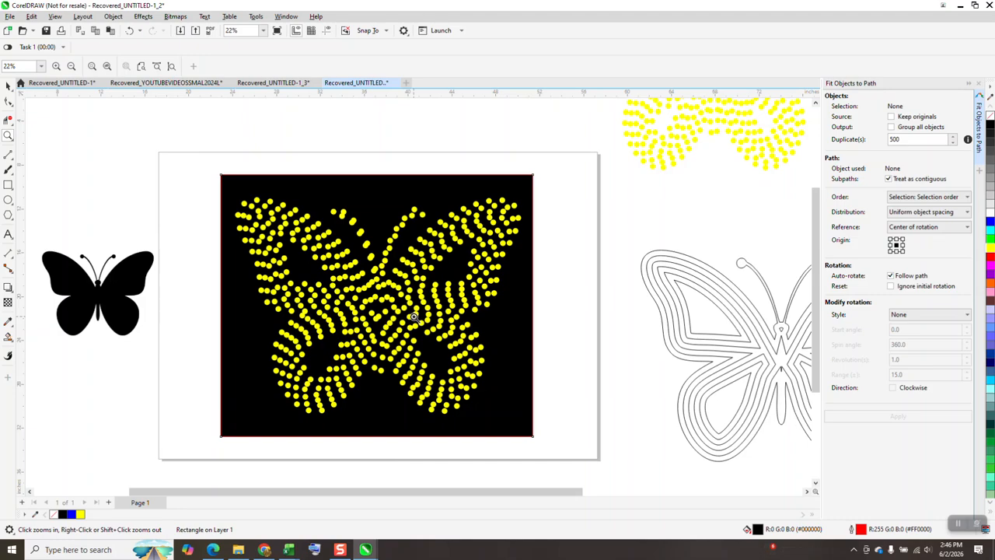
scroll(401, 274, "down", 1)
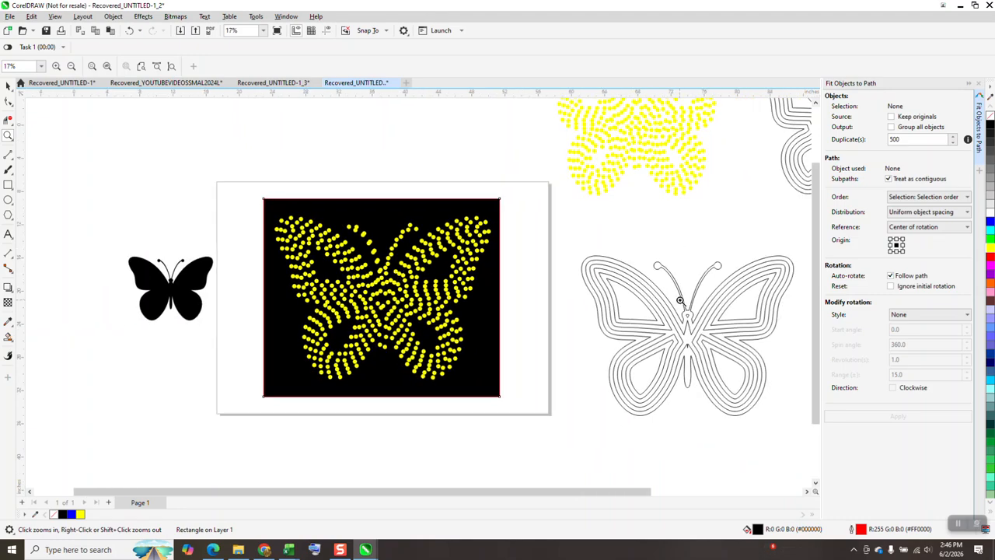
scroll(724, 365, "up", 7)
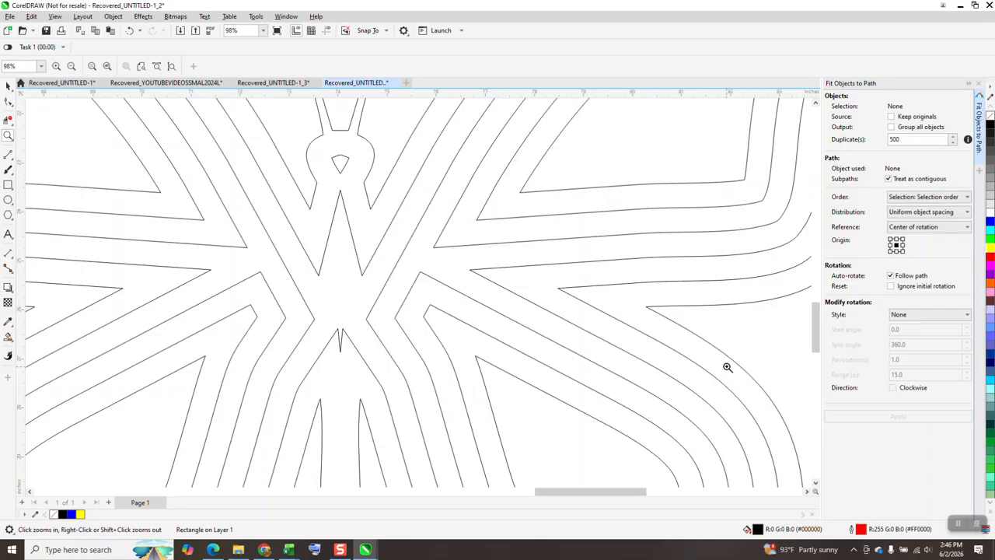
scroll(548, 273, "down", 7)
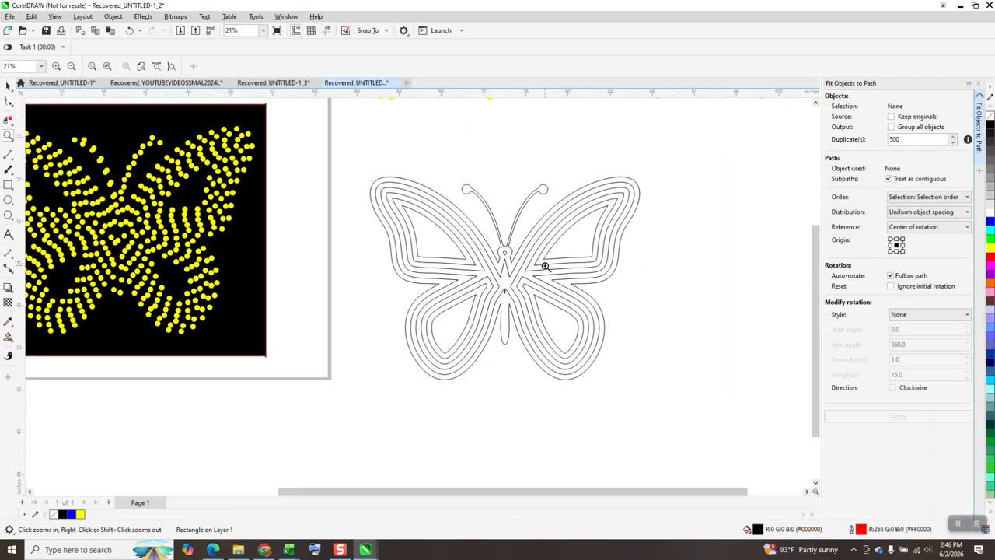